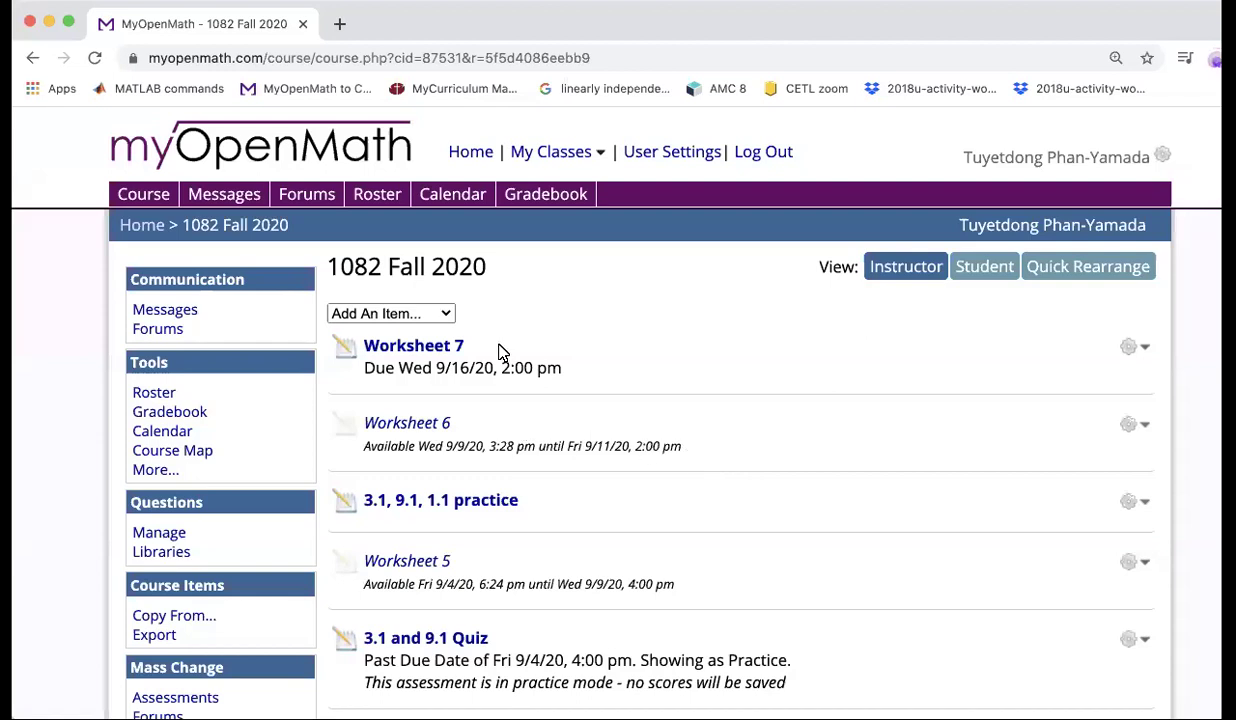
# Add a new assessment to the 1082 Fall 2020 course and name it "Midterm 1 practice"
pyautogui.click(449, 314)
pyautogui.click(428, 335)
pyautogui.click(417, 347)
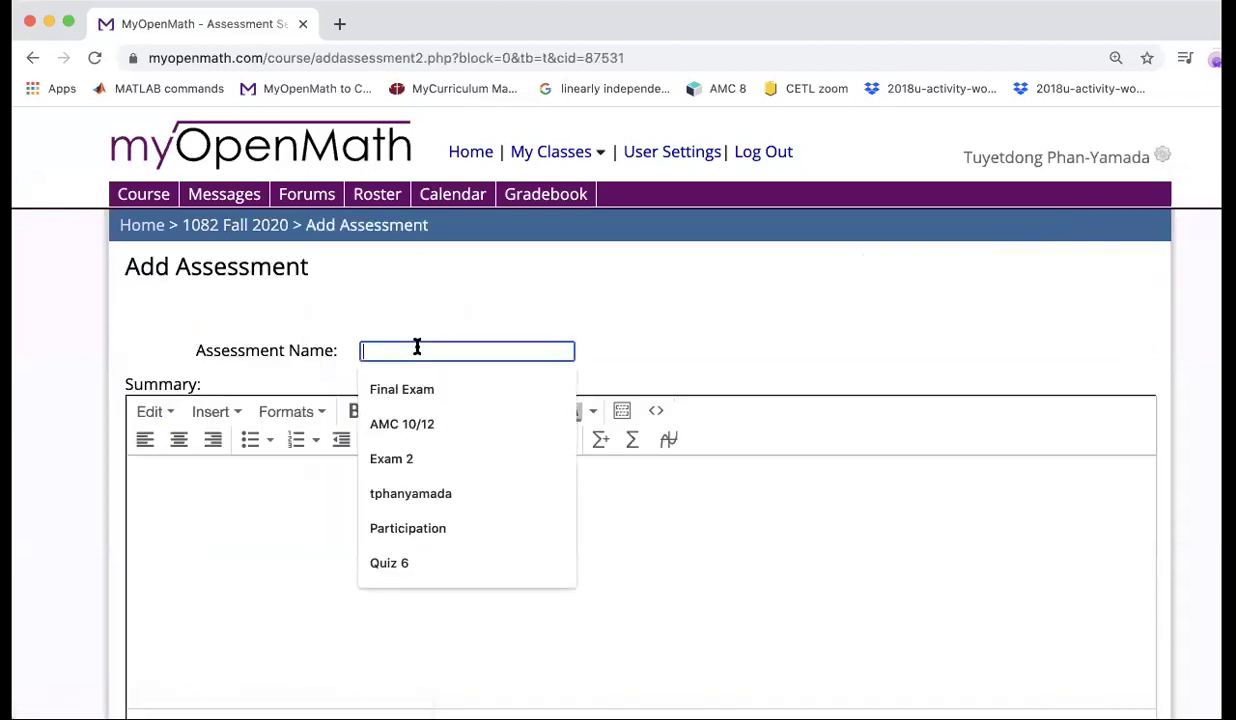
pyautogui.write('Midterm 1 practice')
pyautogui.click(620, 538)
# Set the number of tries on each version of a question to 10 in the core options
pyautogui.scroll(-5, 621, 535)
pyautogui.scroll(-3, 621, 533)
pyautogui.scroll(-4, 558, 497)
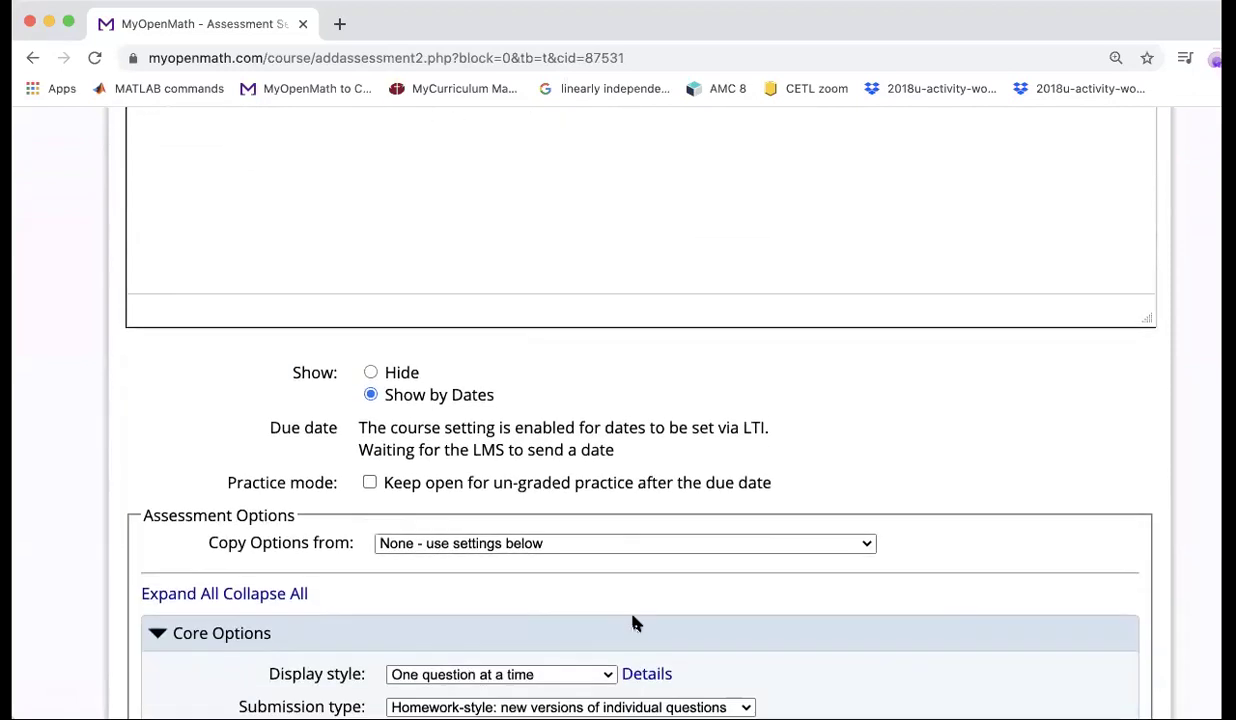
pyautogui.scroll(-3, 618, 651)
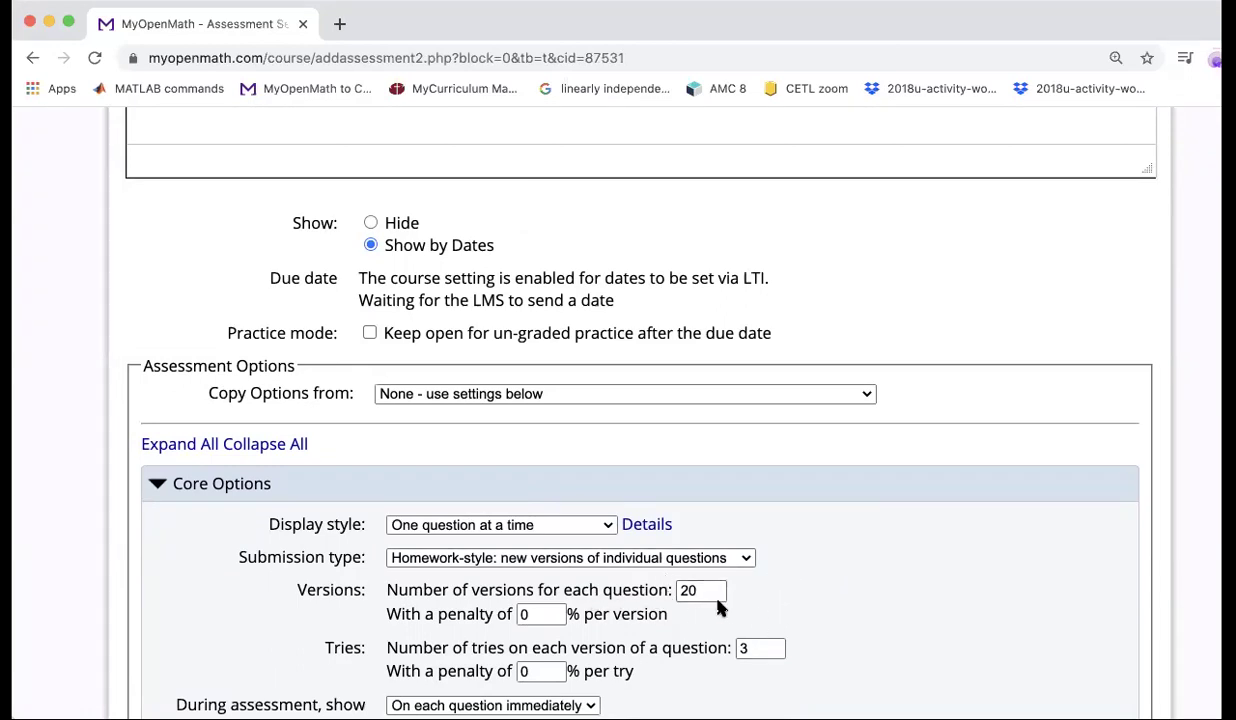
pyautogui.click(746, 645)
pyautogui.press('BackSpace')
pyautogui.write('10')
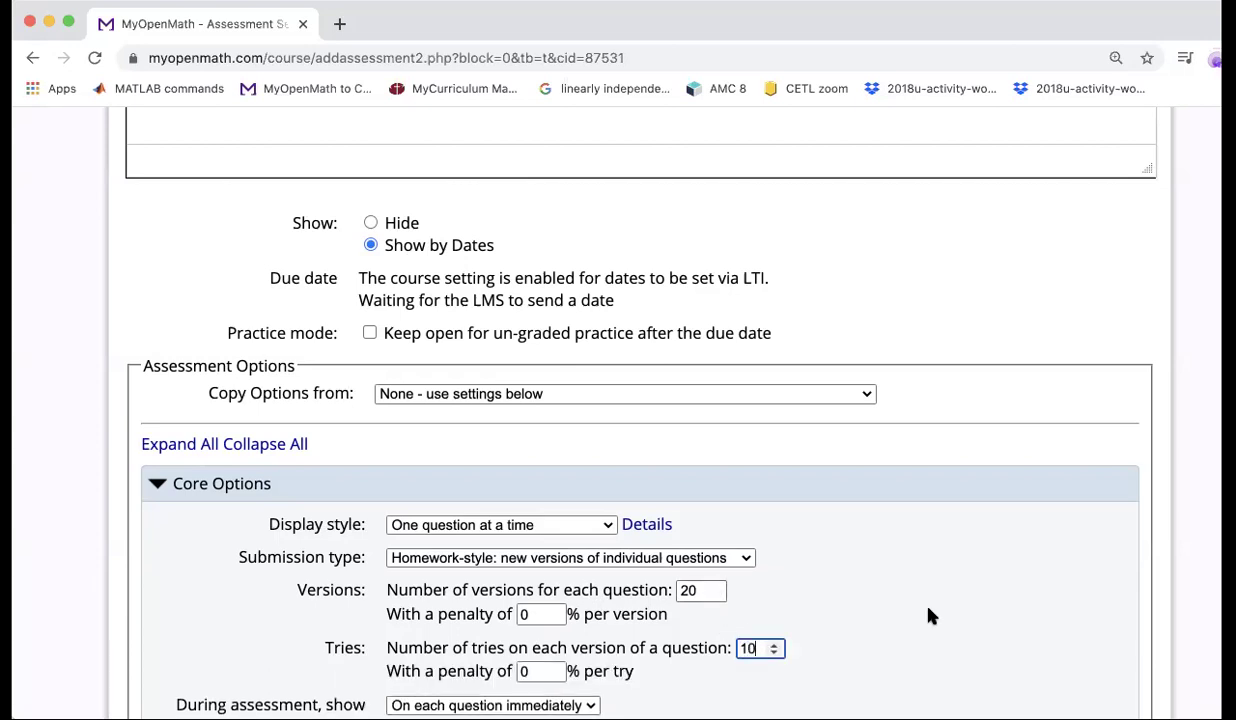
pyautogui.click(930, 616)
# Review the remaining core options and set the number of tries on each version of a question to 5
pyautogui.scroll(-2, 930, 616)
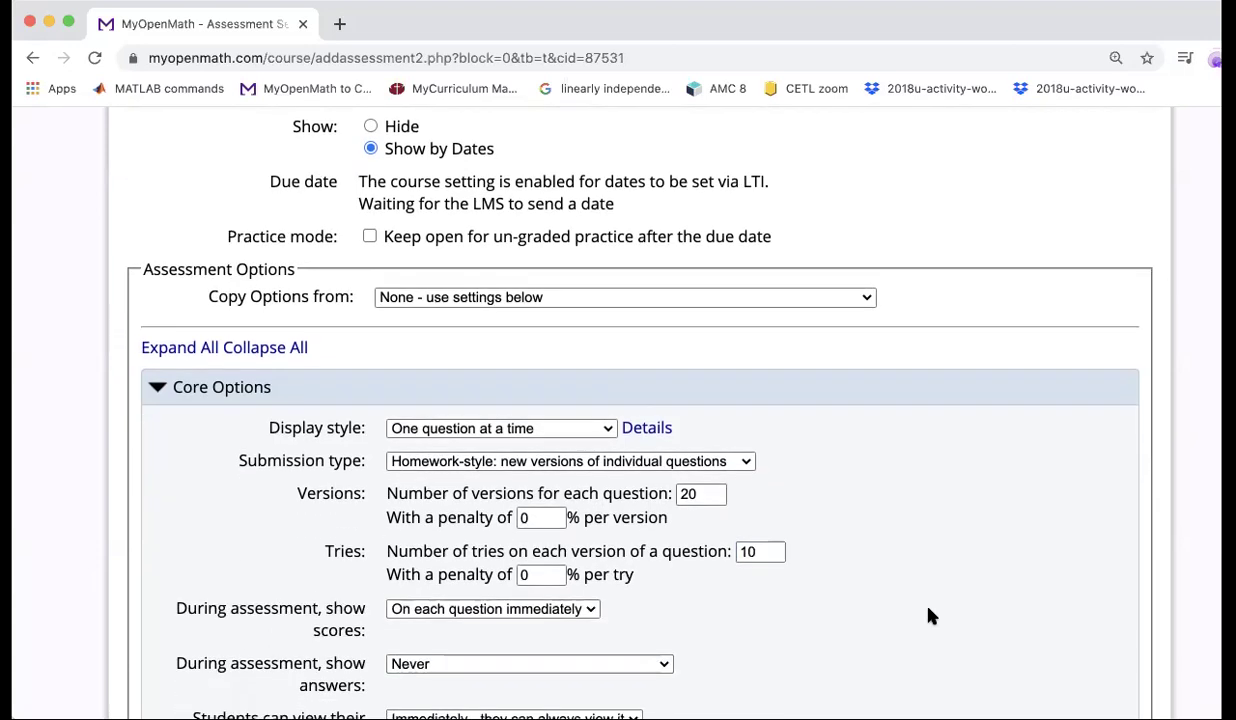
pyautogui.scroll(-3, 930, 616)
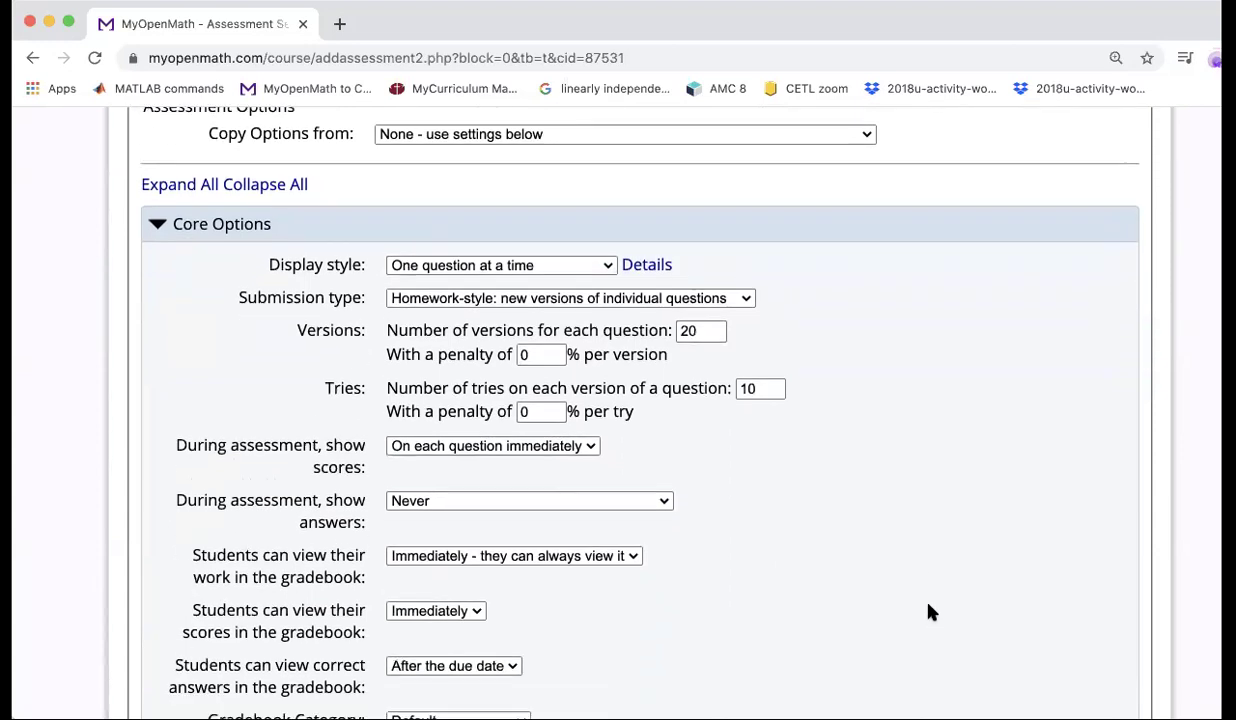
pyautogui.scroll(-6, 930, 616)
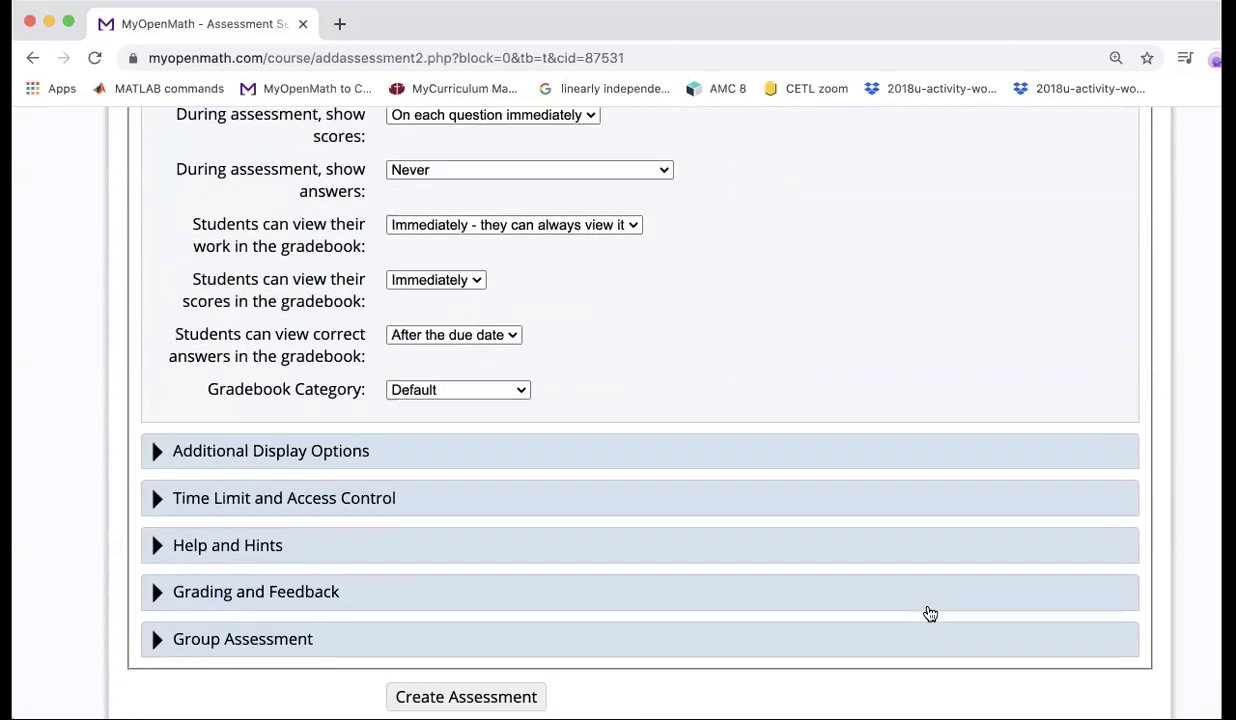
pyautogui.scroll(5, 930, 613)
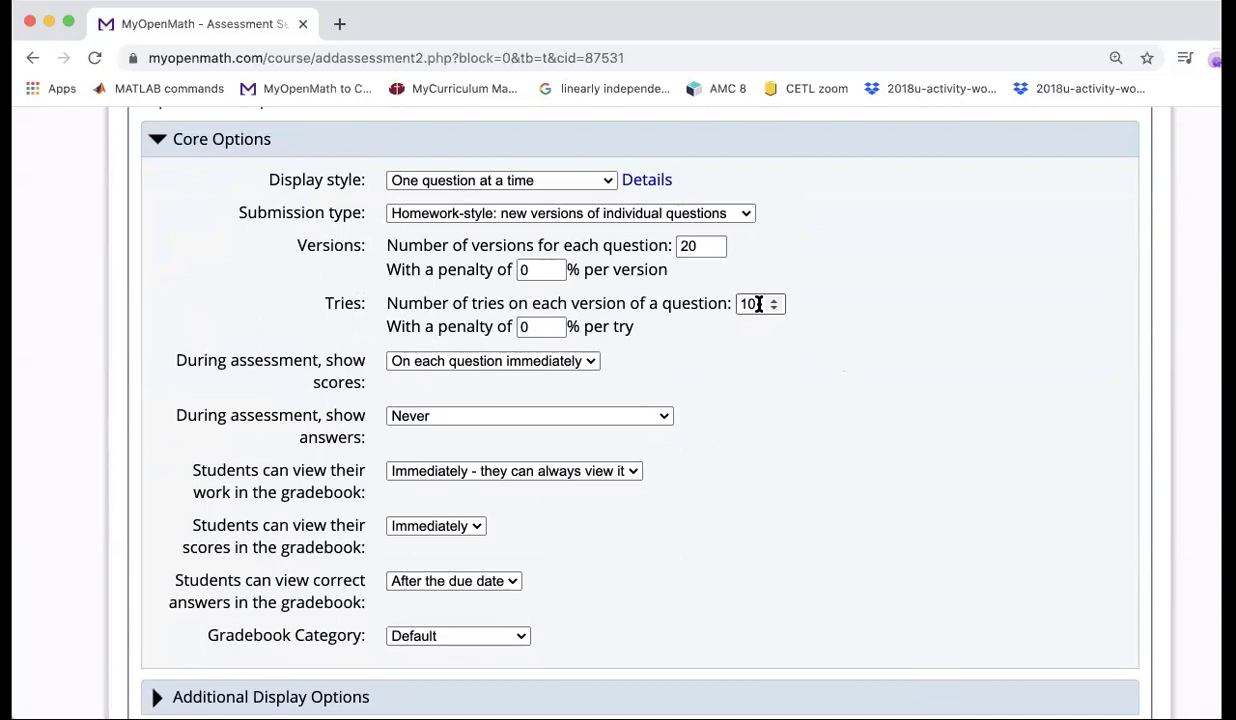
pyautogui.click(759, 304)
pyautogui.press('BackSpace')
pyautogui.press('BackSpace')
pyautogui.write('5')
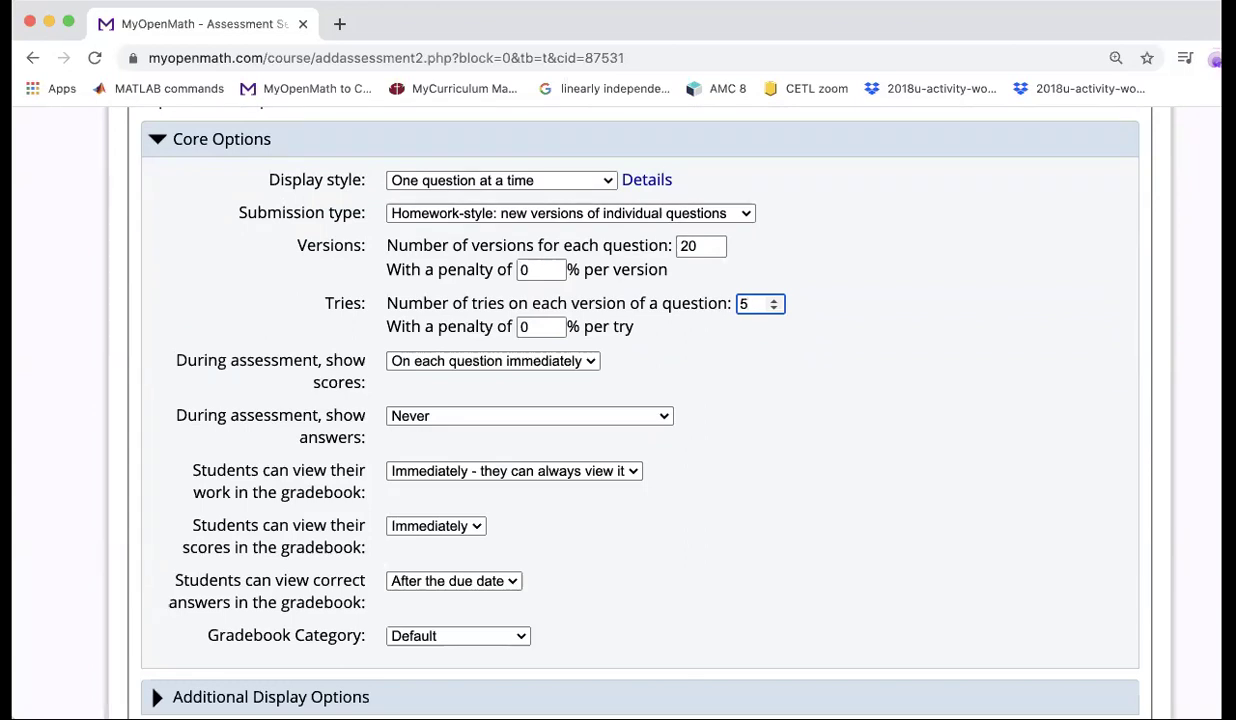
# Create the Midterm 1 practice assessment, leaving the other options at their defaults
pyautogui.scroll(-5, 735, 580)
pyautogui.scroll(-1, 735, 587)
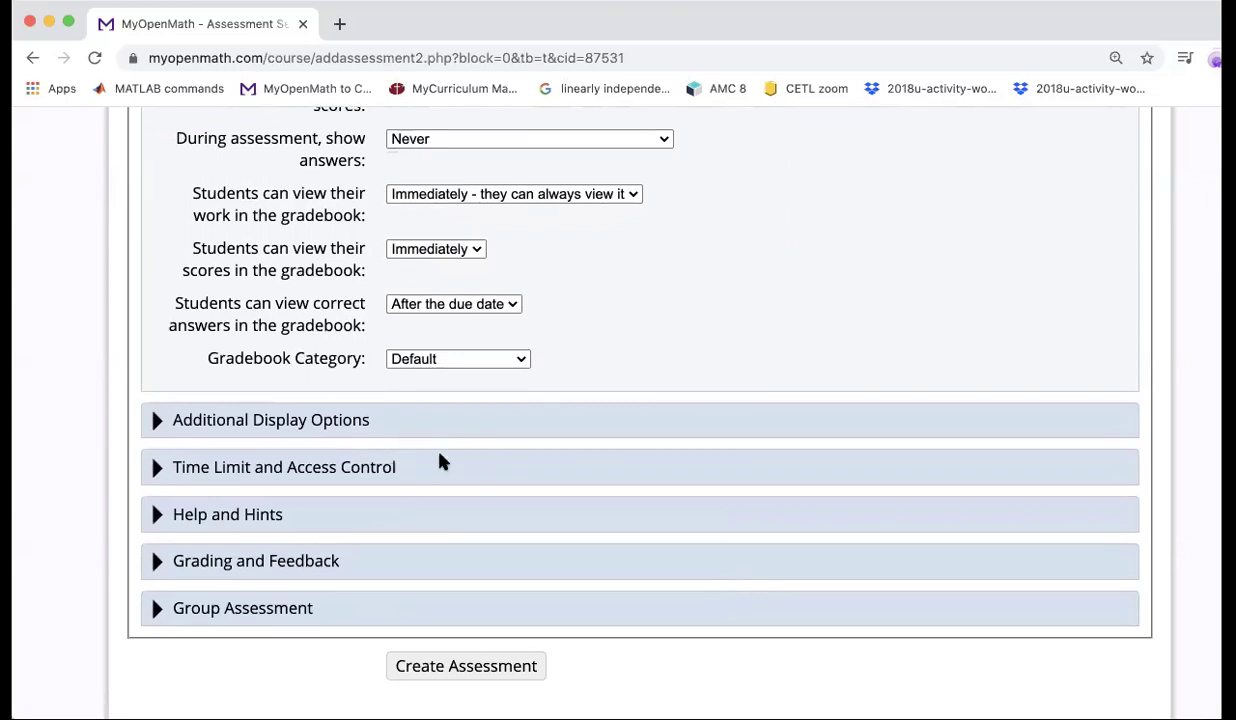
pyautogui.click(497, 667)
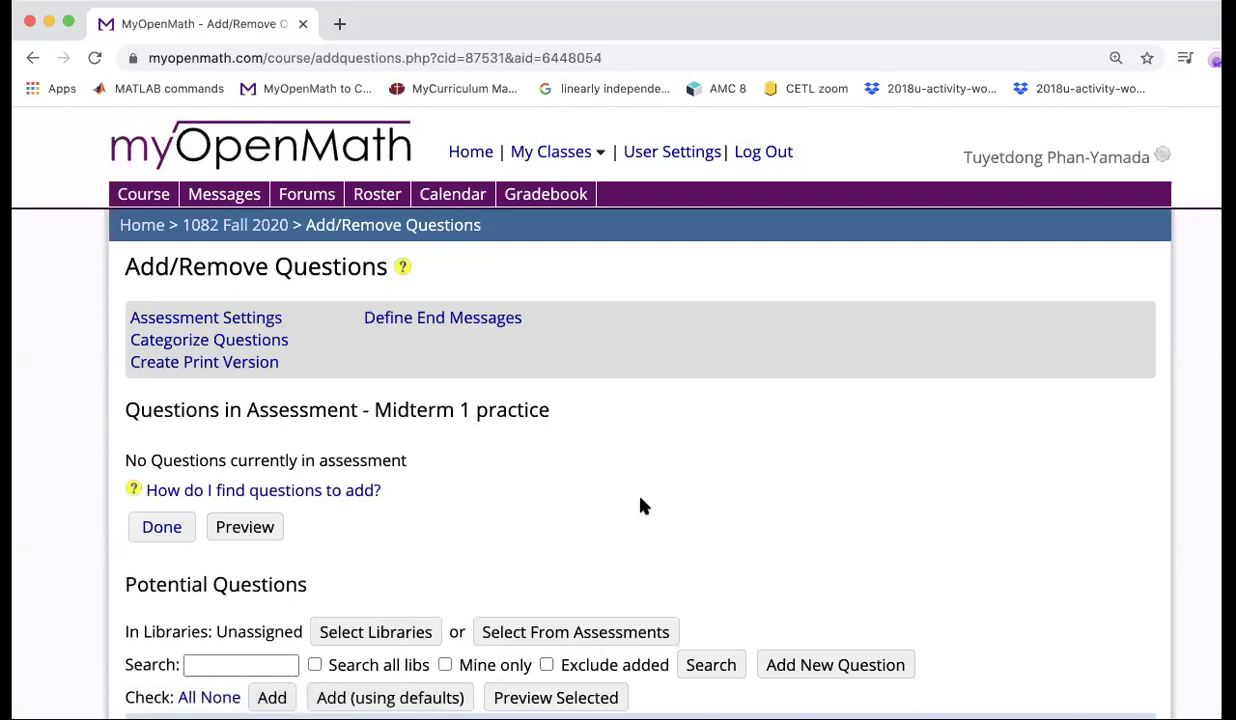
# Use Assignment 1.1: Functions and Function Notation and Assignment 1.2: Domain and Range as the assessments to take questions from
pyautogui.scroll(-3, 643, 505)
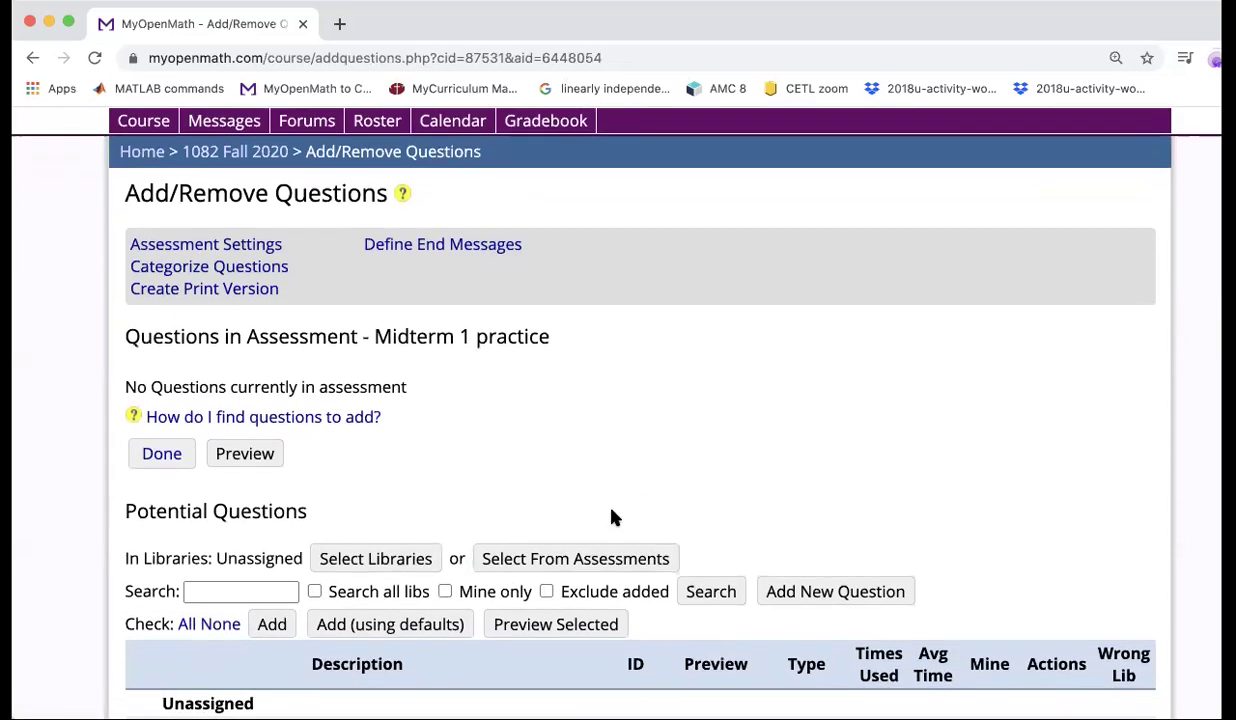
pyautogui.click(600, 562)
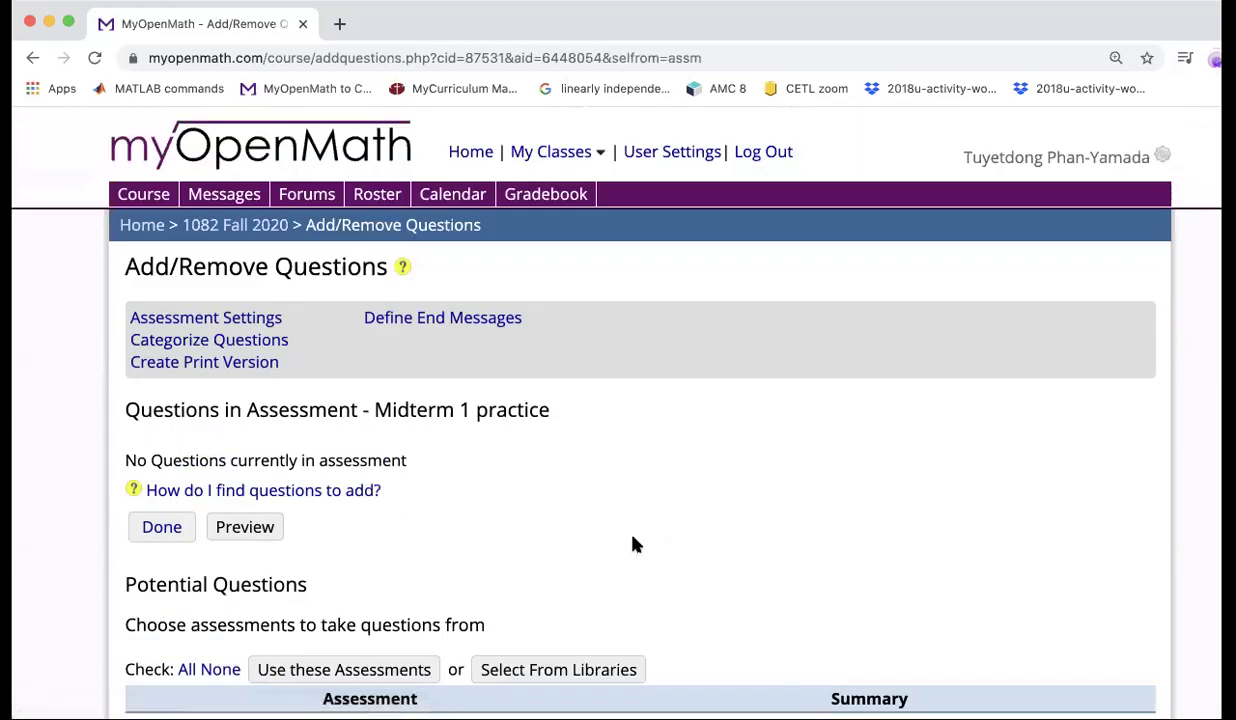
pyautogui.scroll(-5, 632, 544)
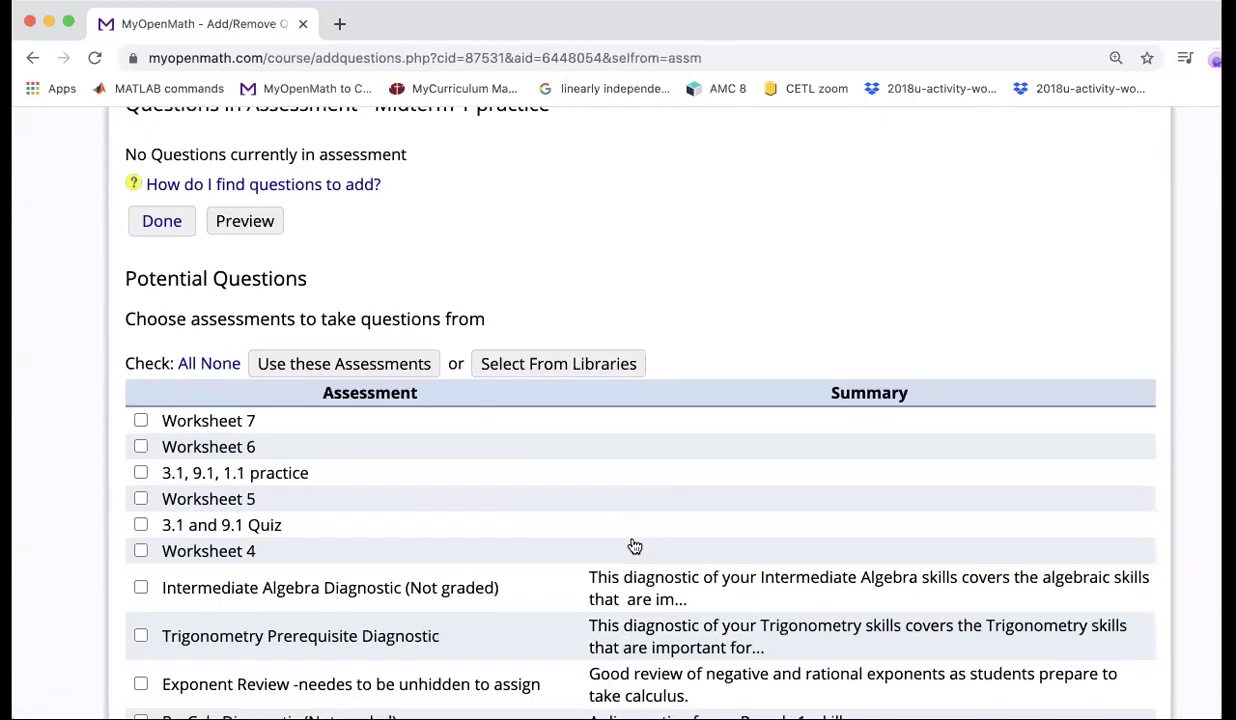
pyautogui.scroll(-3, 632, 544)
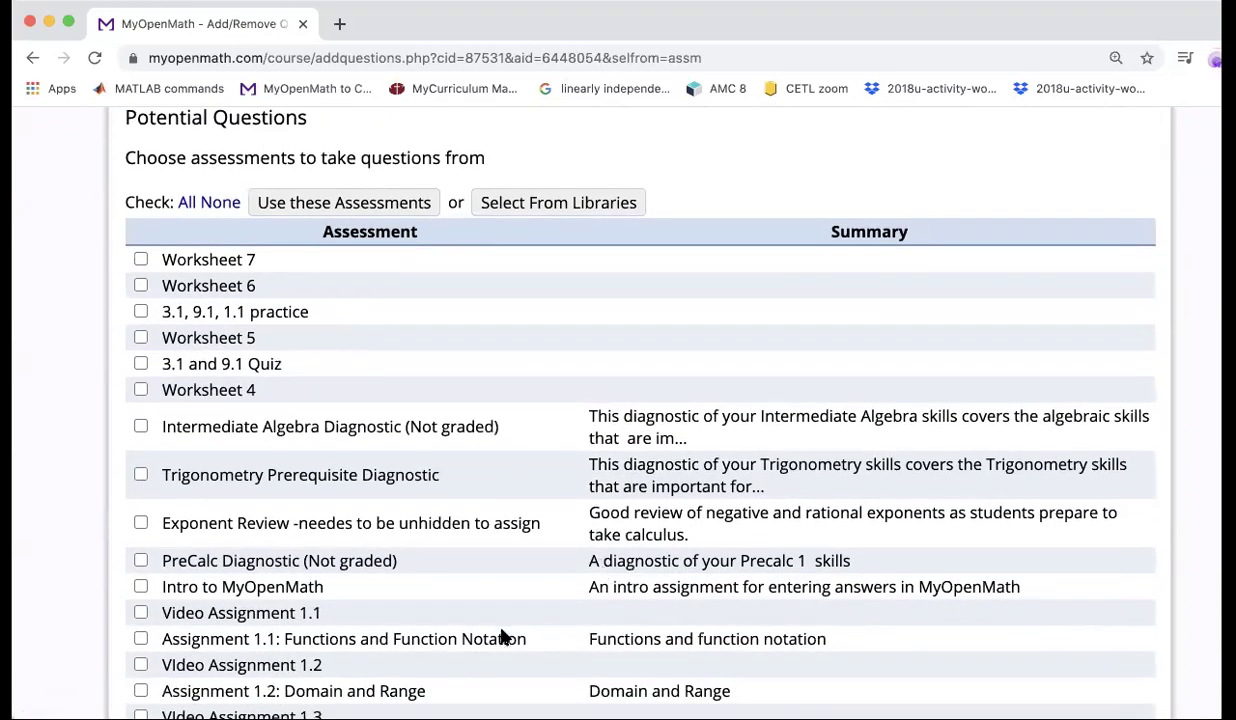
pyautogui.scroll(-3, 505, 621)
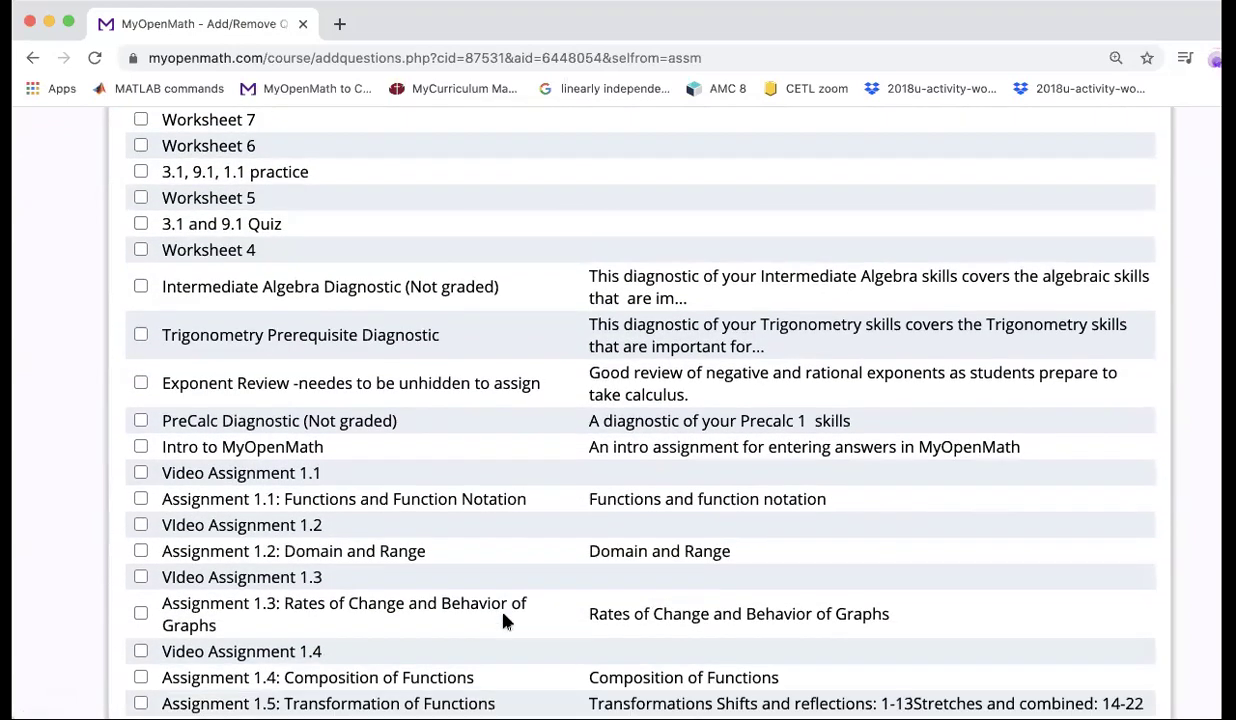
pyautogui.scroll(-1, 505, 621)
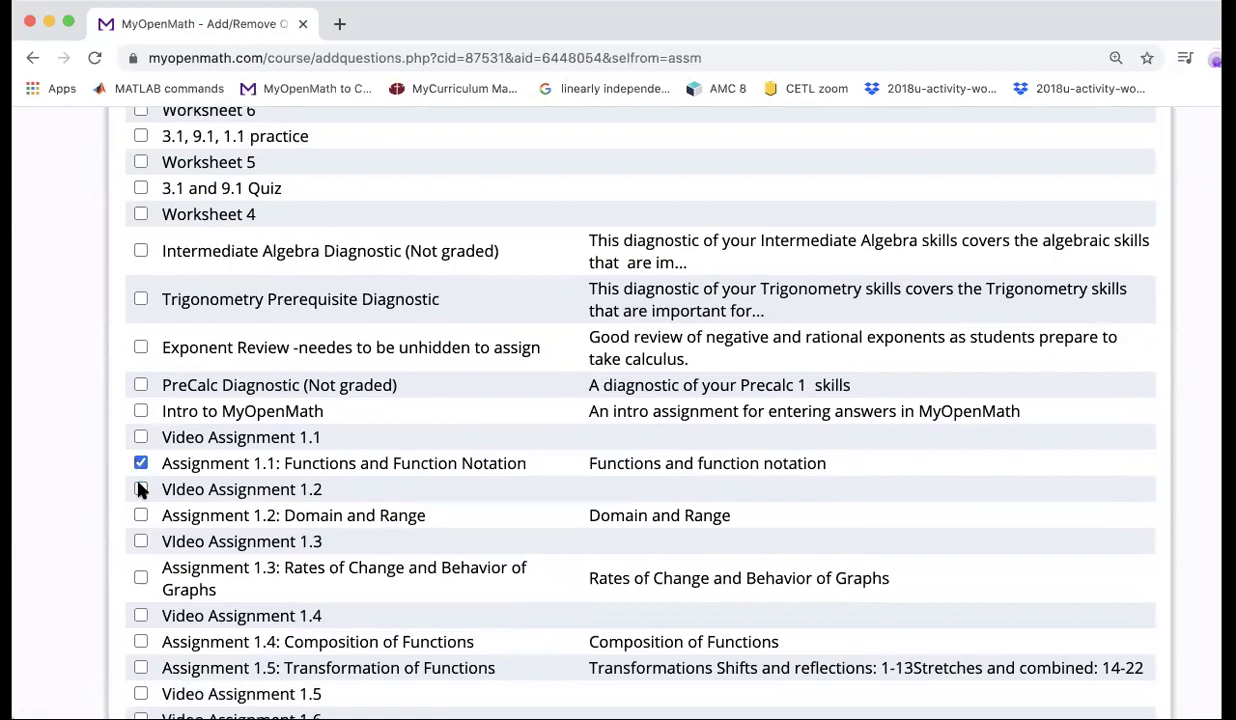
pyautogui.click(141, 515)
pyautogui.scroll(5, 259, 466)
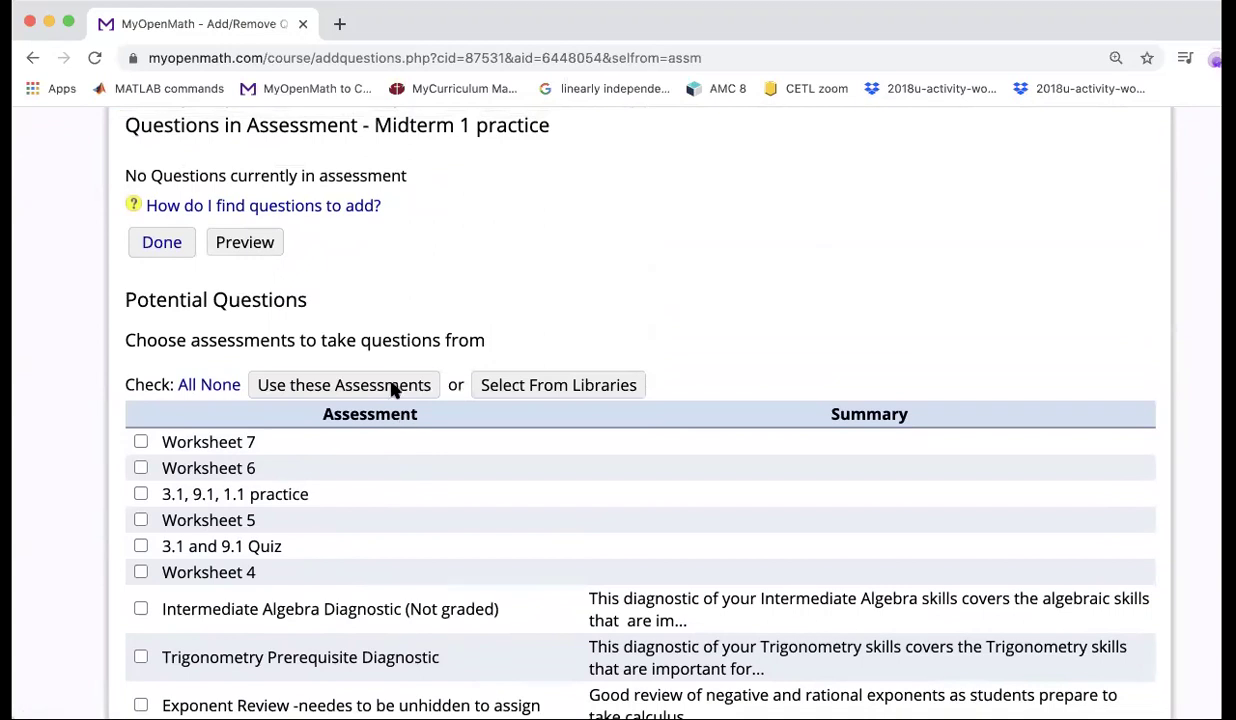
pyautogui.click(395, 386)
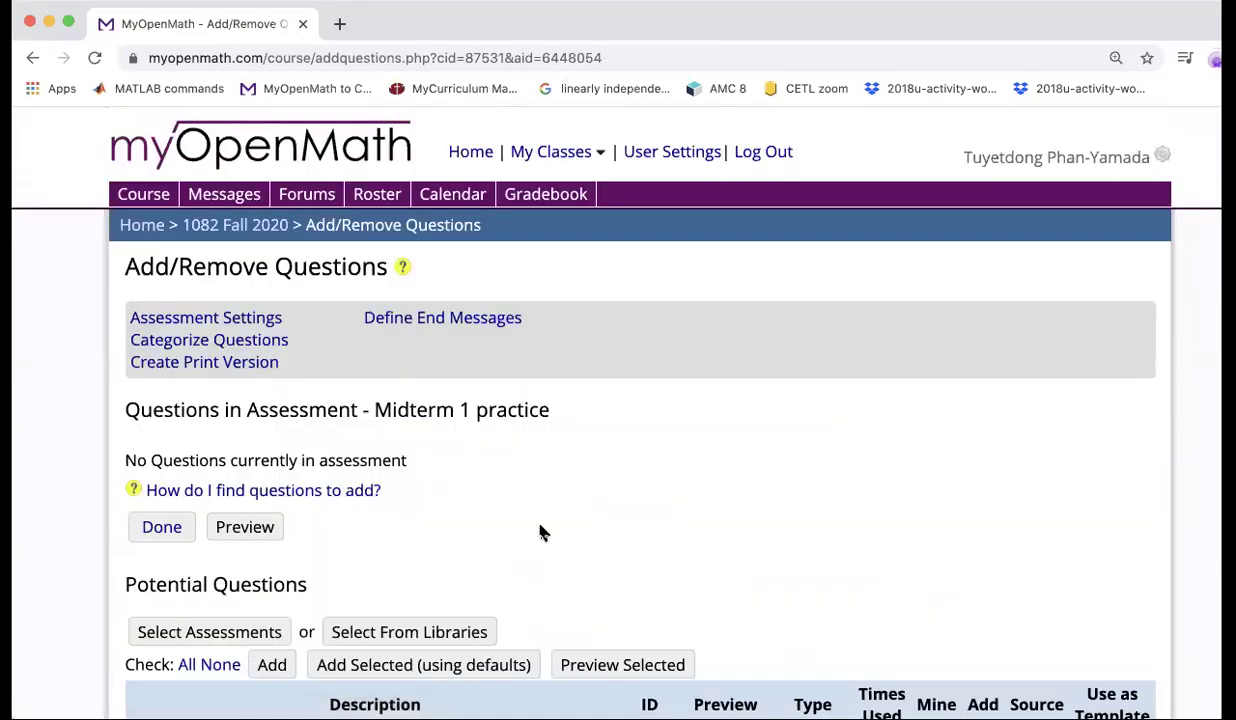
# Preview the question "Which graphs are 1-1 functions? (video help)" from Assignment 1.1
pyautogui.scroll(-1, 541, 541)
pyautogui.scroll(-5, 541, 541)
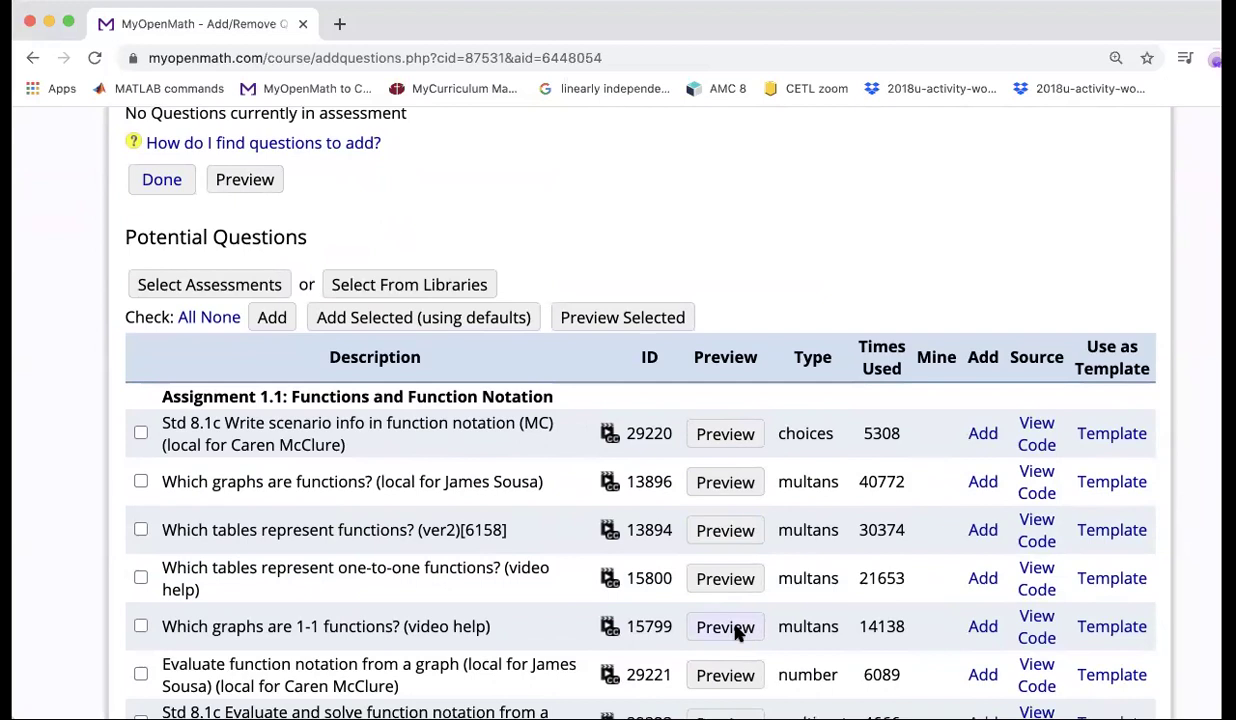
pyautogui.scroll(-2, 311, 622)
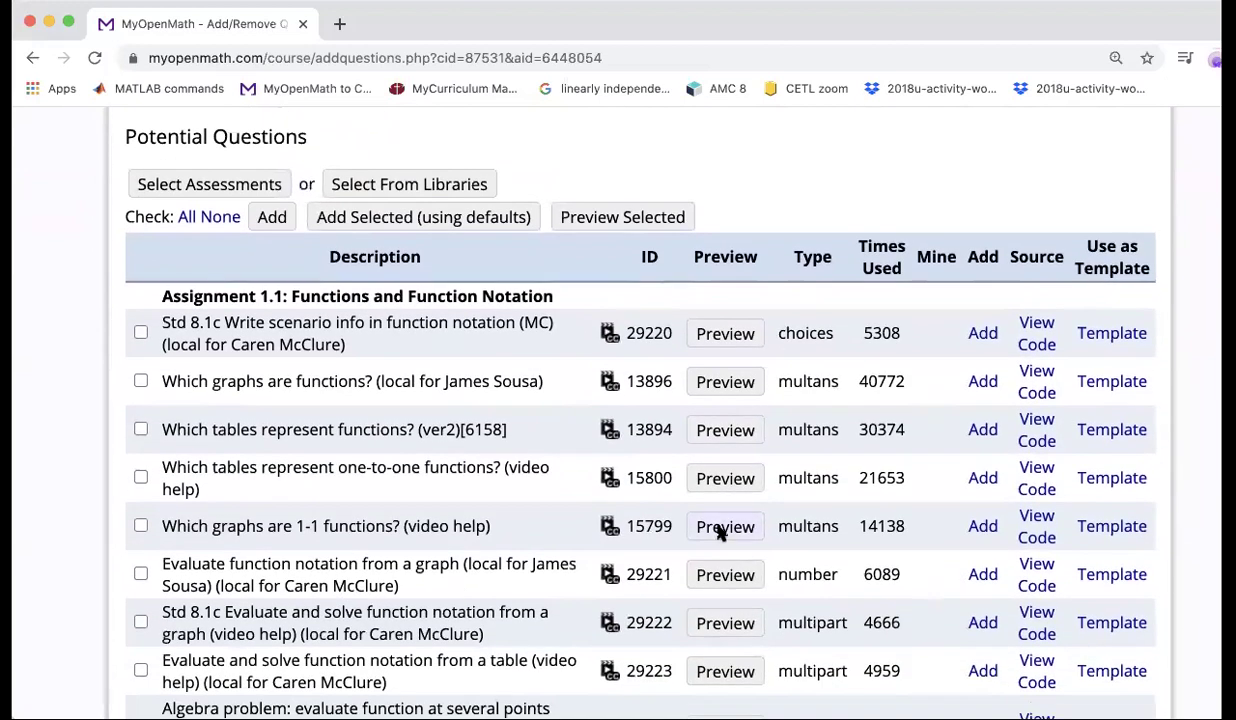
pyautogui.click(720, 532)
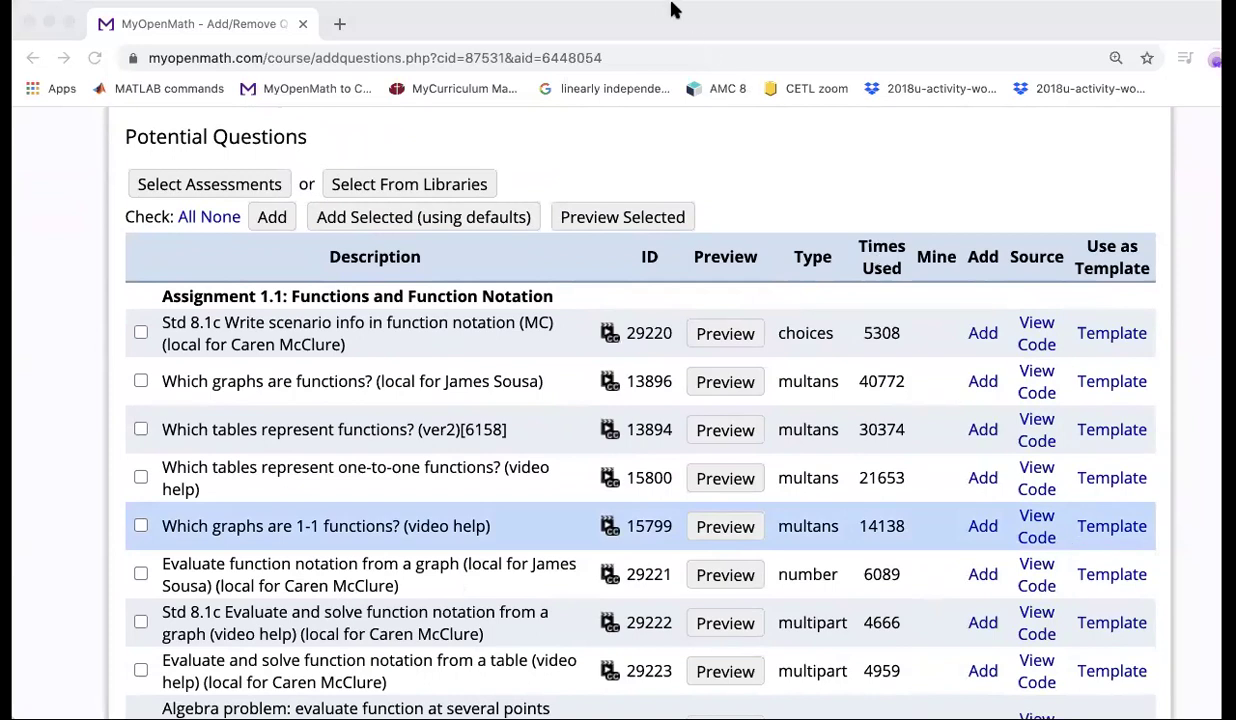
# Add the question "Which graphs are 1-1 functions? (video help)" to the assessment with the default question settings
pyautogui.click(137, 528)
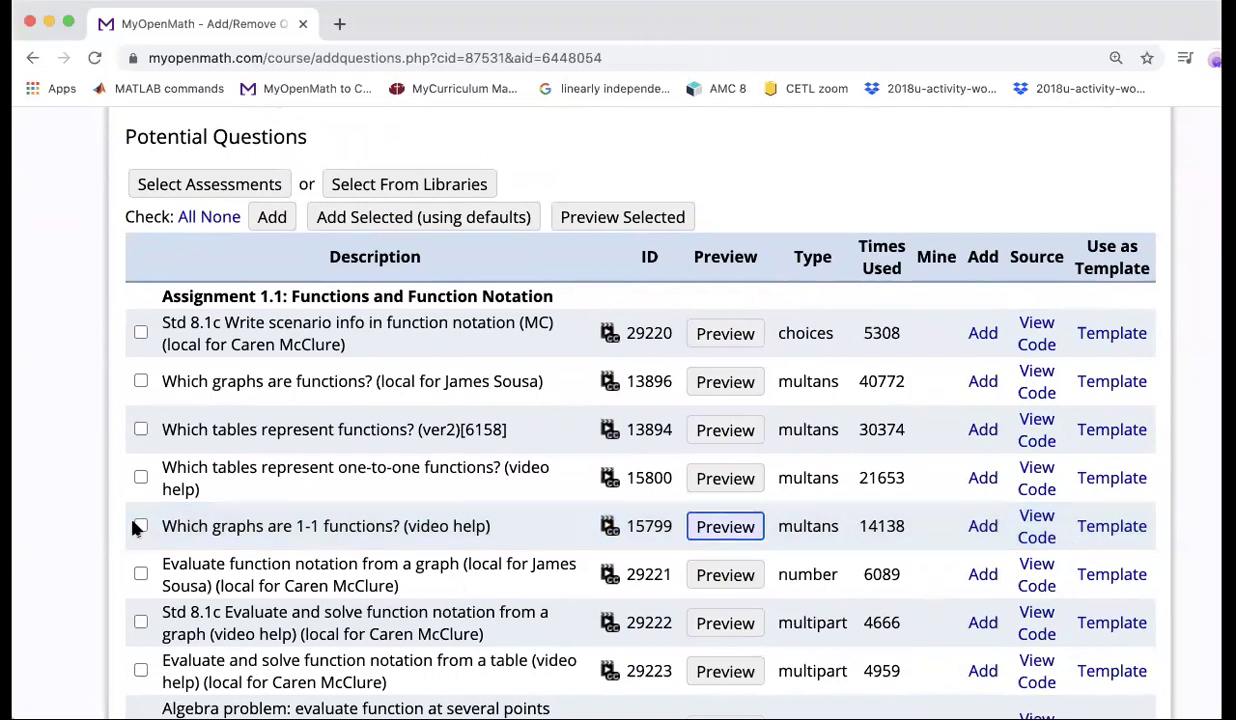
pyautogui.click(139, 527)
pyautogui.click(271, 218)
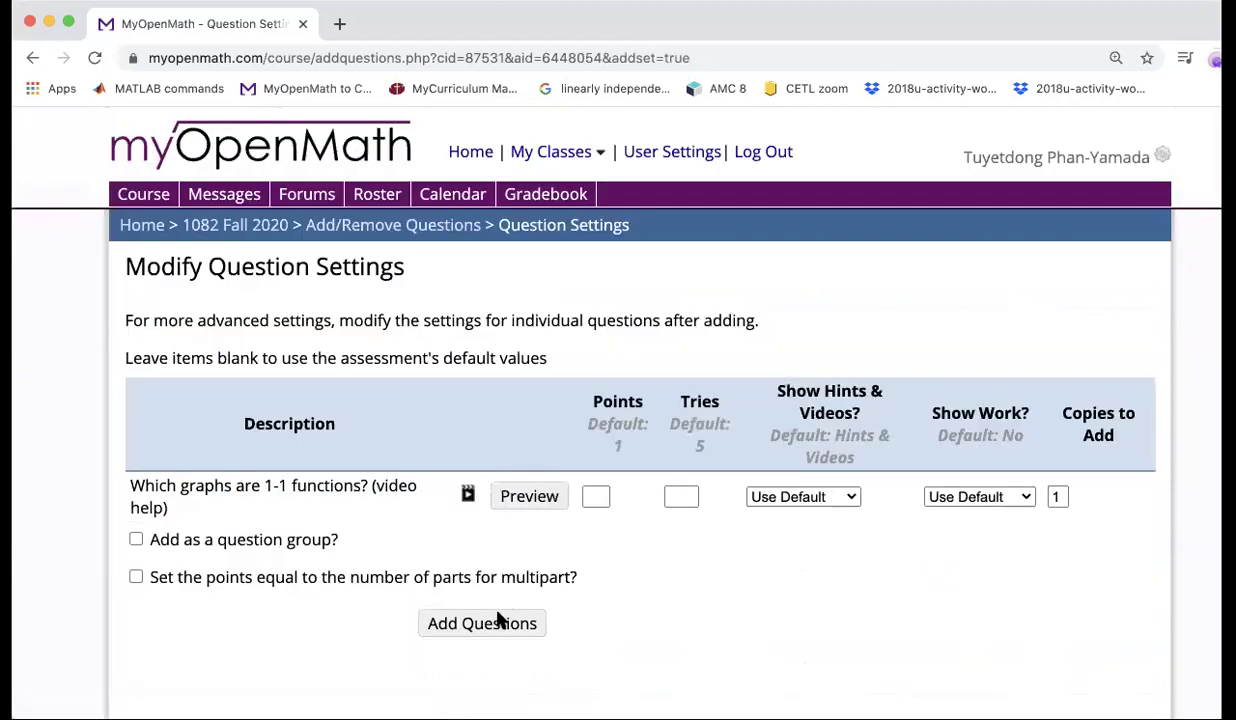
pyautogui.click(497, 622)
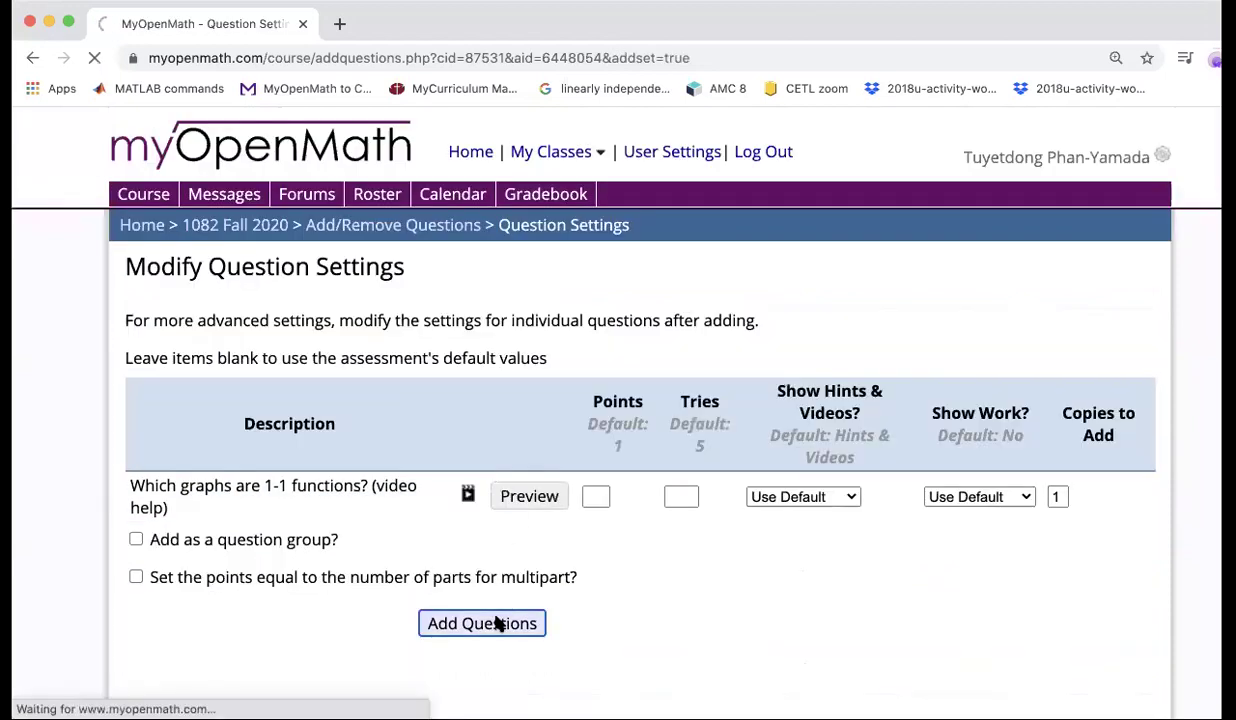
# Switch the source of potential questions from assessments to the question libraries
pyautogui.scroll(-3, 705, 535)
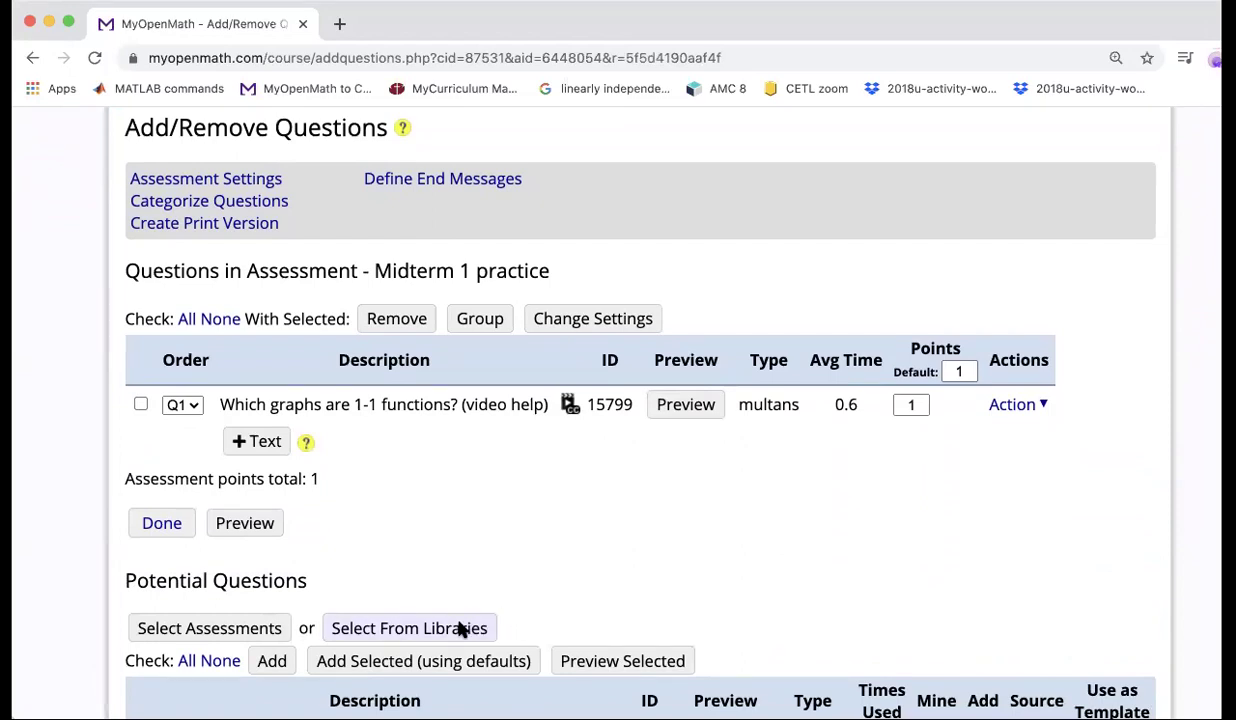
pyautogui.click(462, 628)
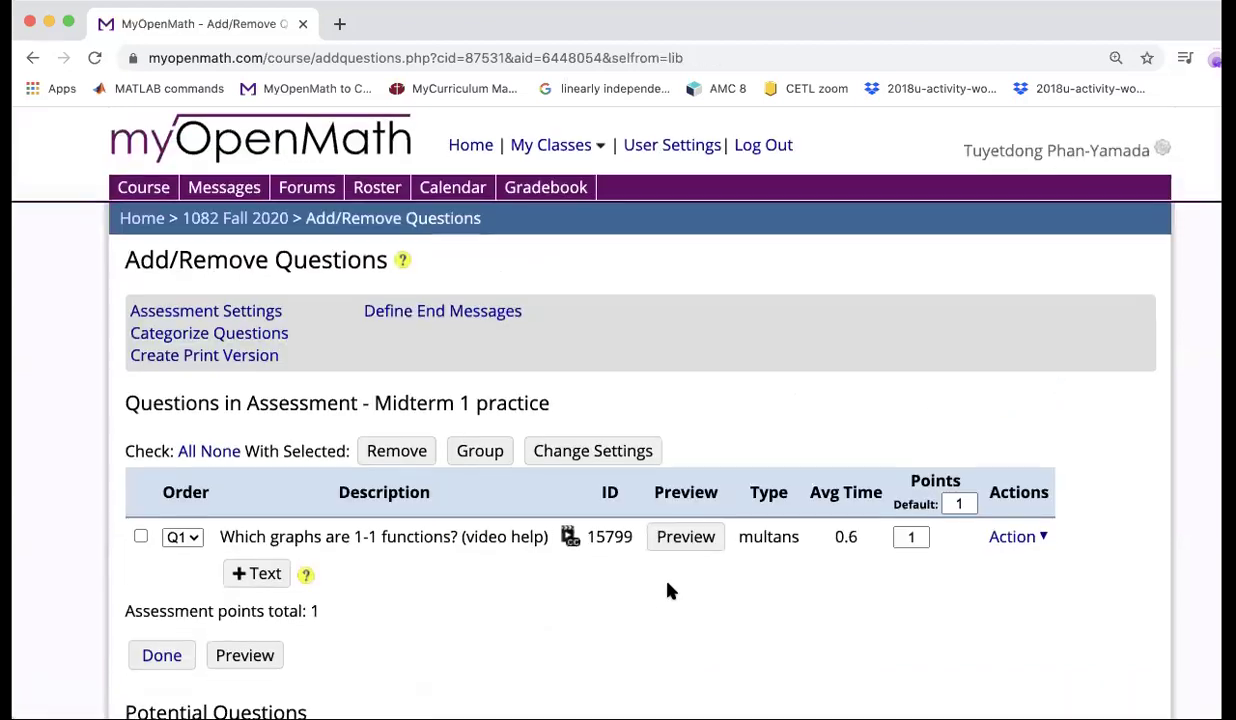
pyautogui.scroll(-4, 600, 580)
# Search all libraries for "solving system of equations by graphing" and view the matching questions
pyautogui.click(249, 598)
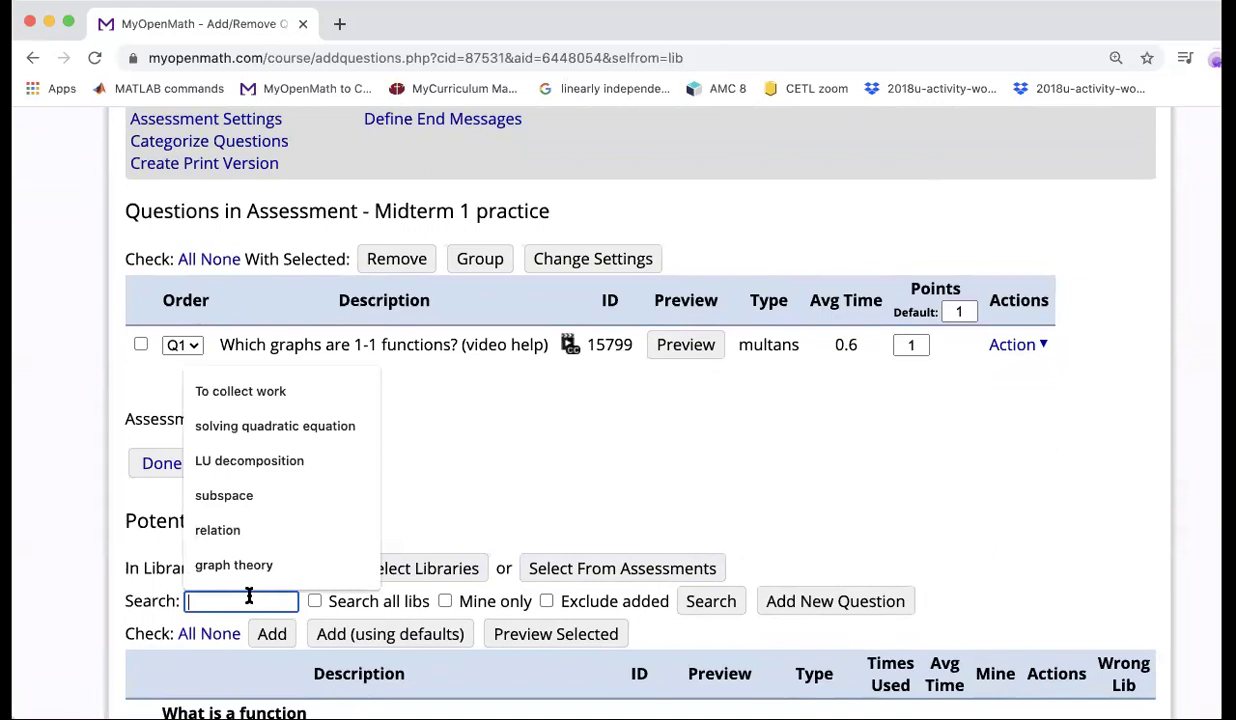
pyautogui.write('sl=')
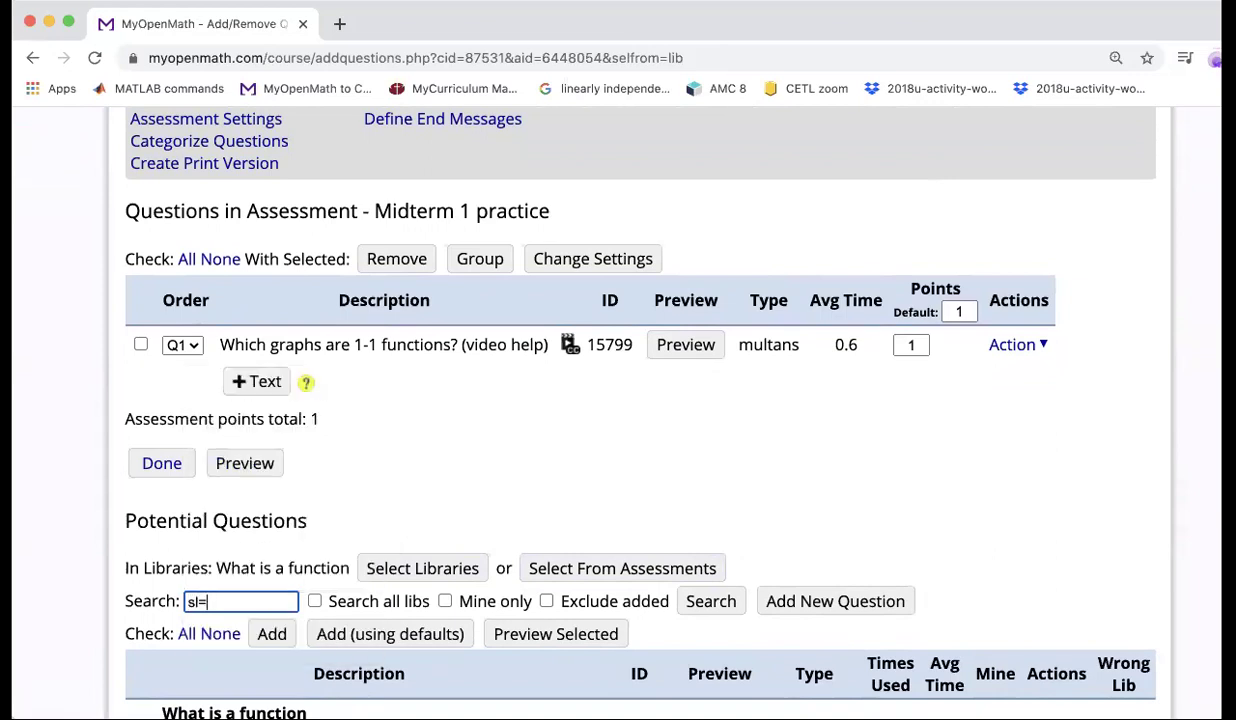
pyautogui.press('BackSpace')
pyautogui.press('BackSpace')
pyautogui.write('ol')
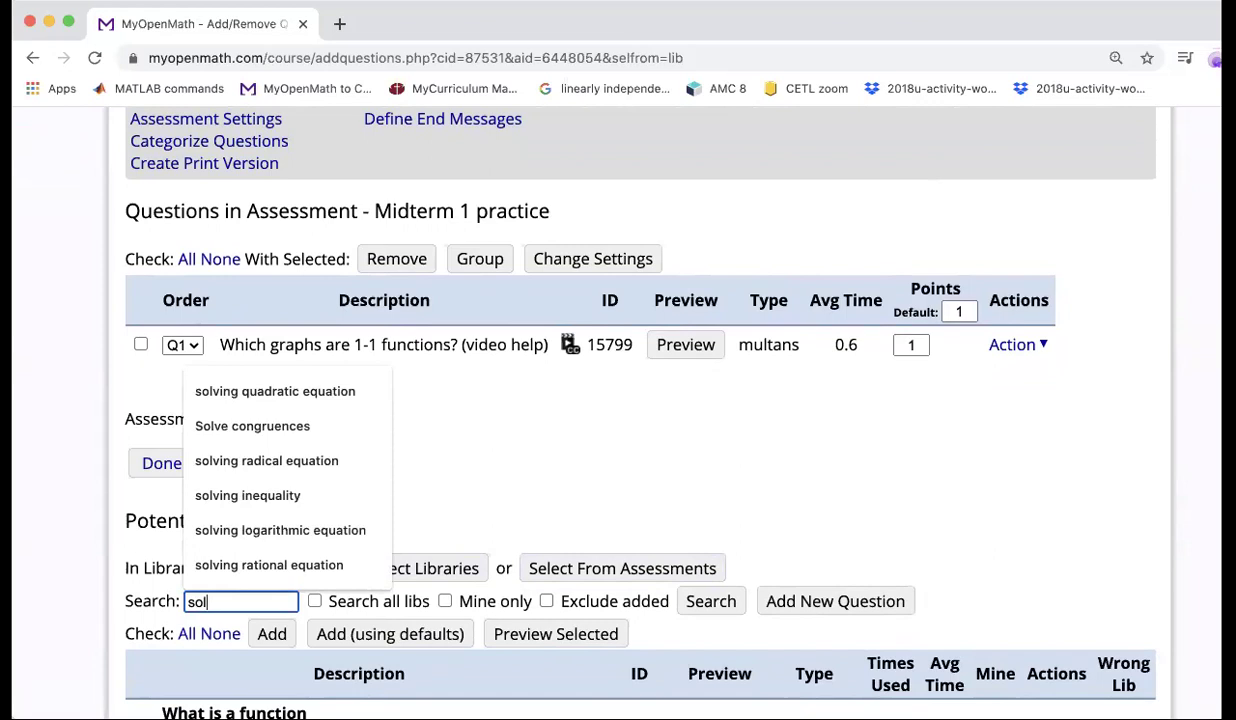
pyautogui.write('ving')
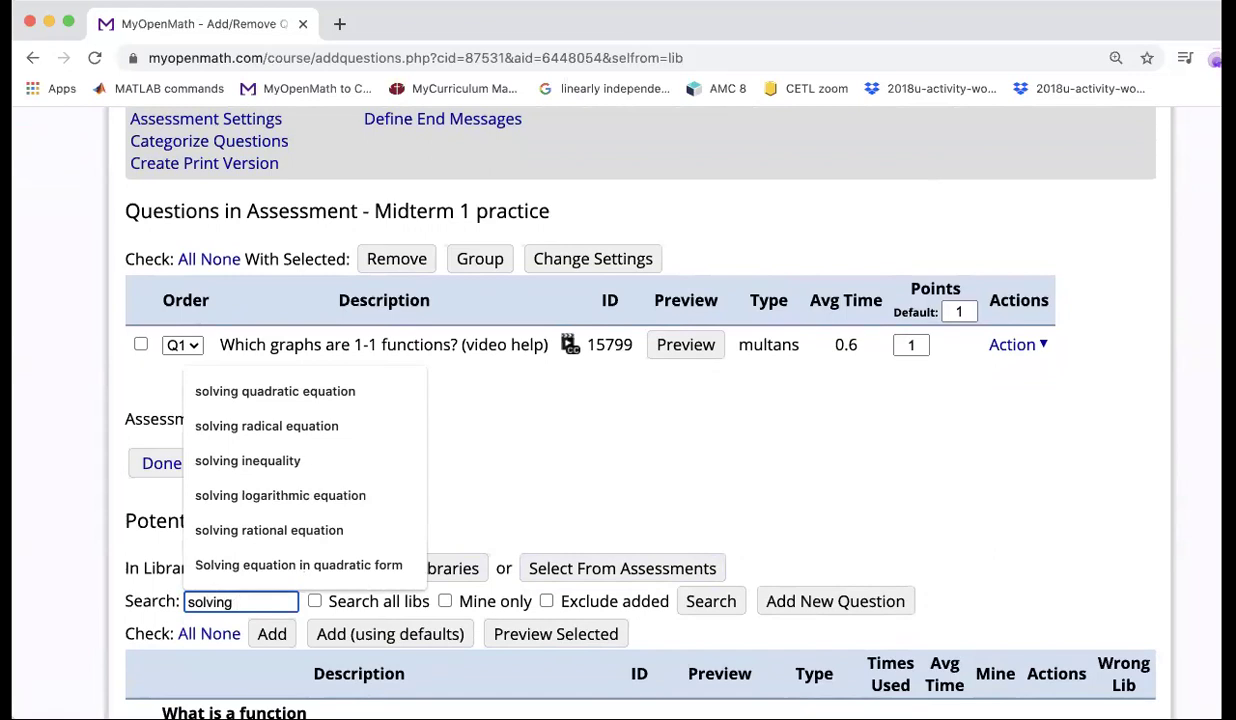
pyautogui.write(' sy')
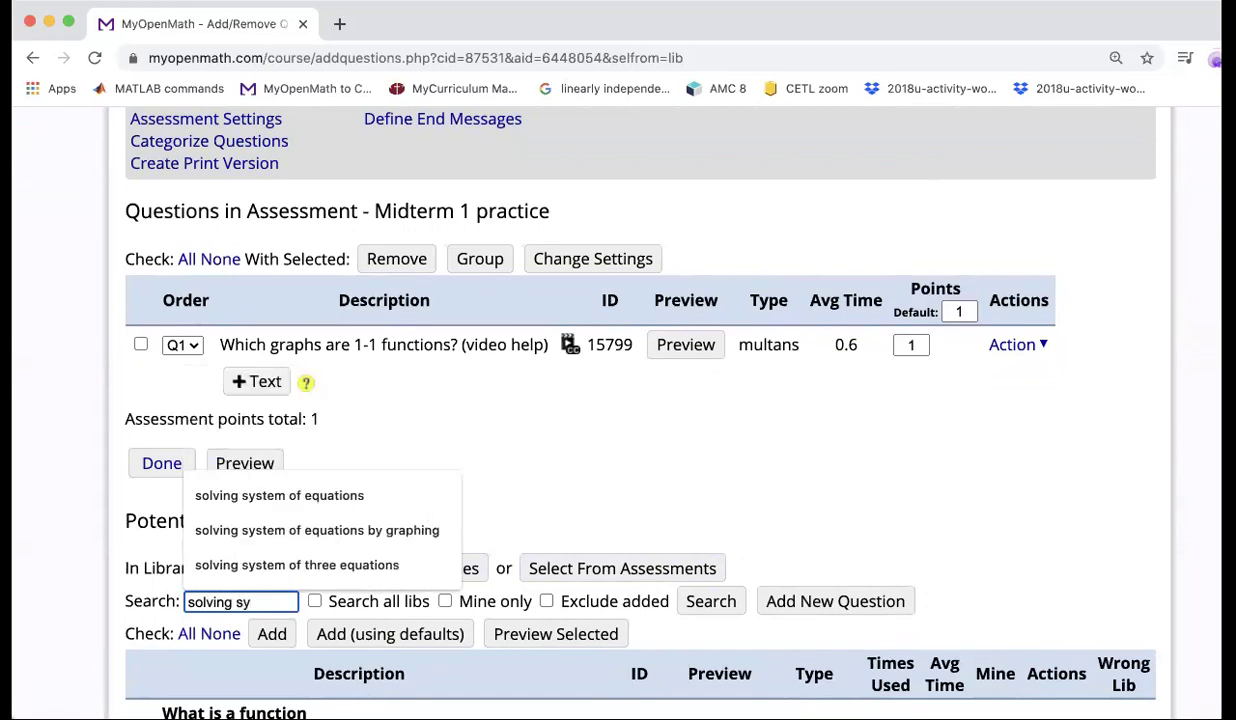
pyautogui.write('stem of')
pyautogui.click(383, 533)
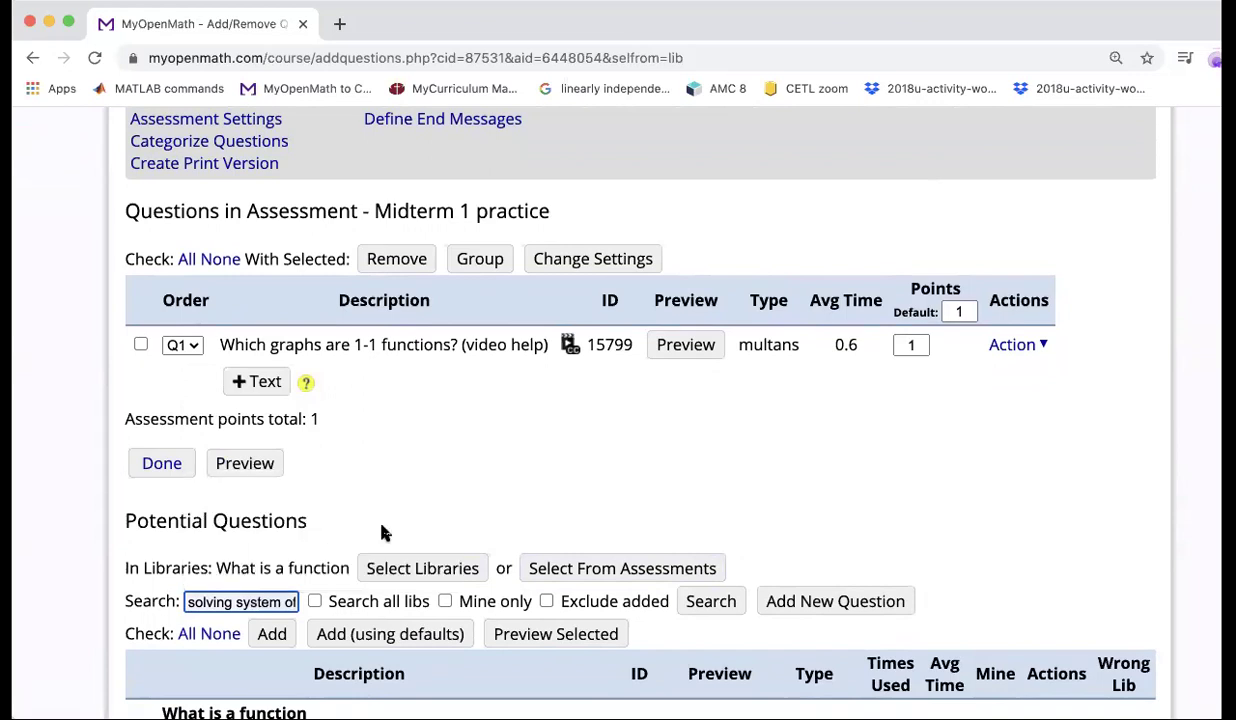
pyautogui.click(314, 601)
pyautogui.click(709, 603)
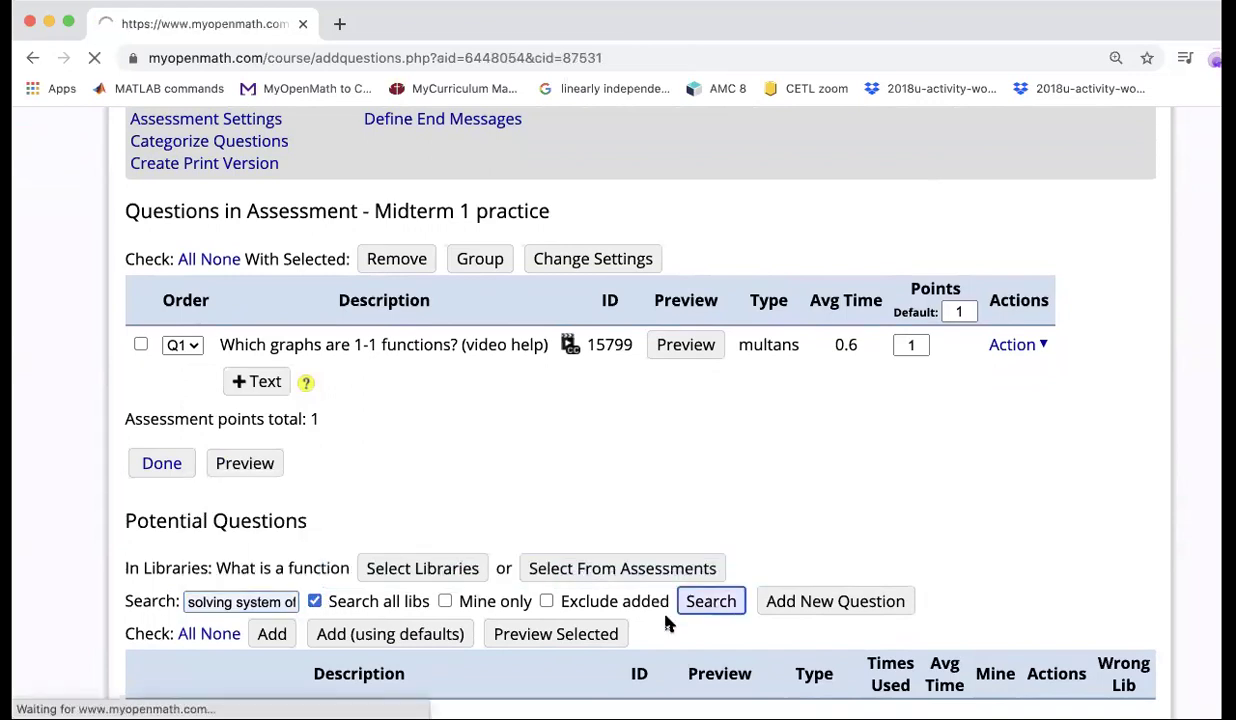
pyautogui.scroll(-5, 667, 622)
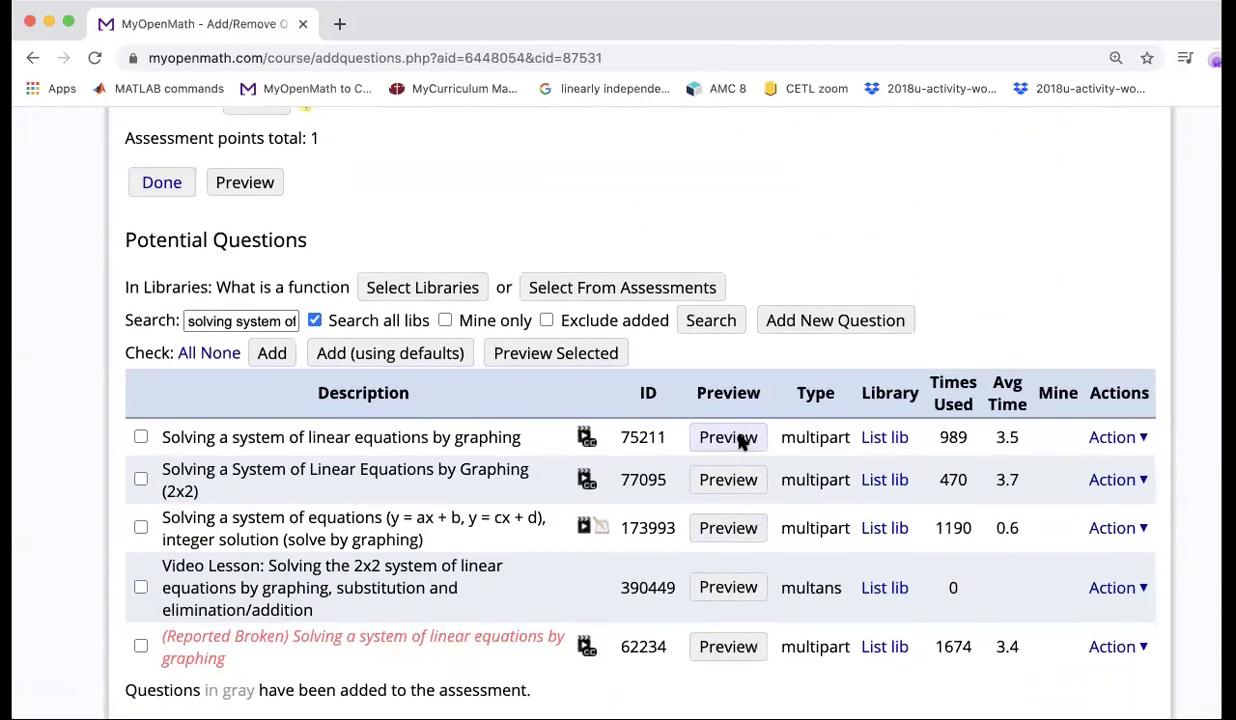
# Preview the question "Solving a system of linear equations by graphing" and add it to the assessment with the default settings
pyautogui.click(739, 440)
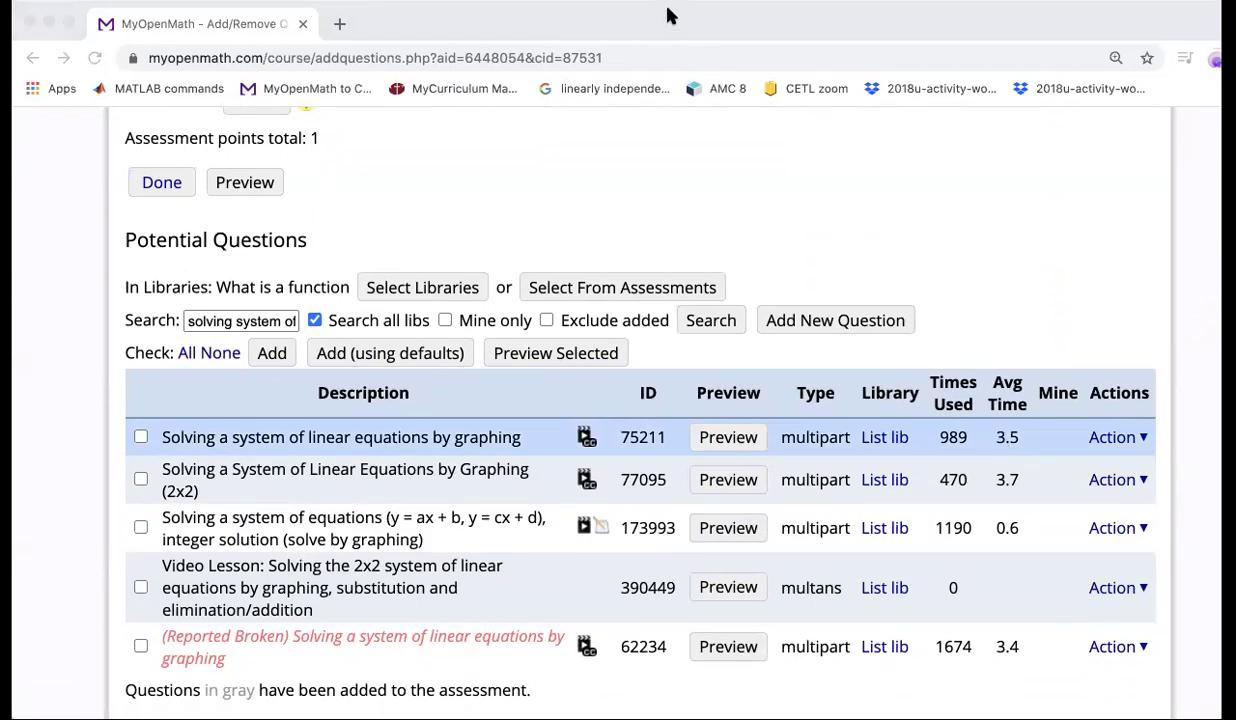
pyautogui.press('super+w')
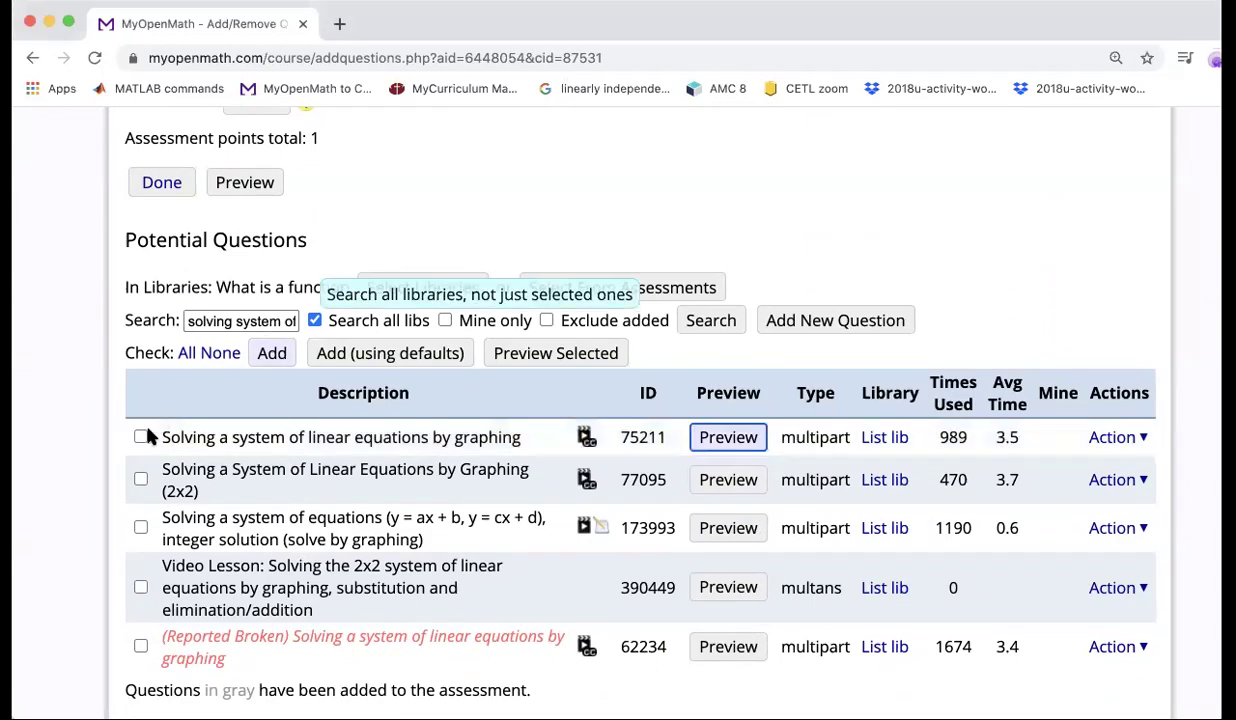
pyautogui.click(141, 437)
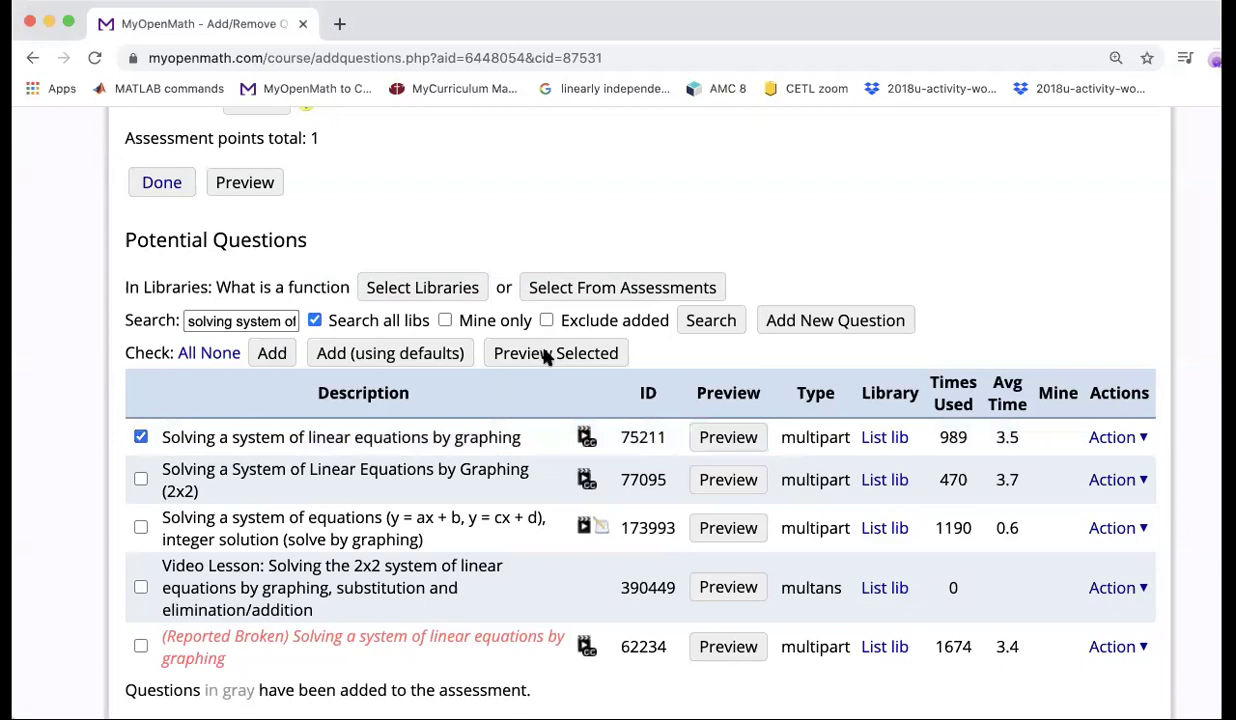
pyautogui.click(418, 353)
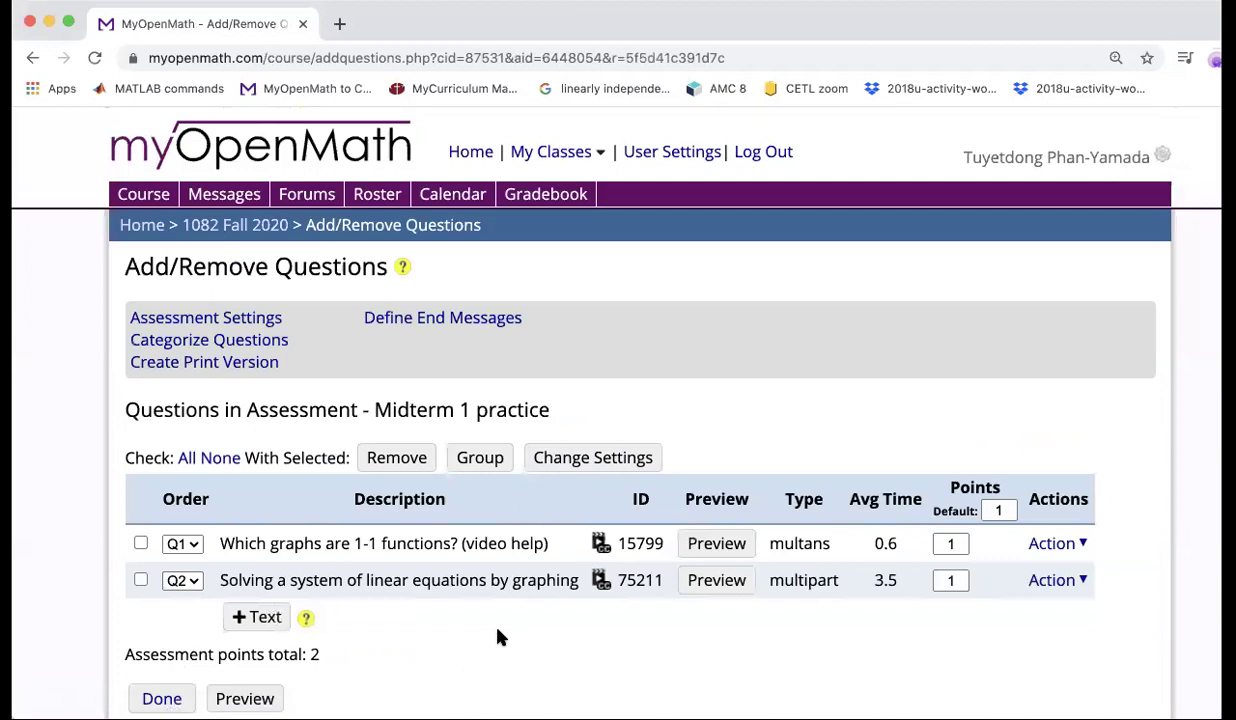
# Search all question libraries for question ID 507055
pyautogui.scroll(-3, 500, 637)
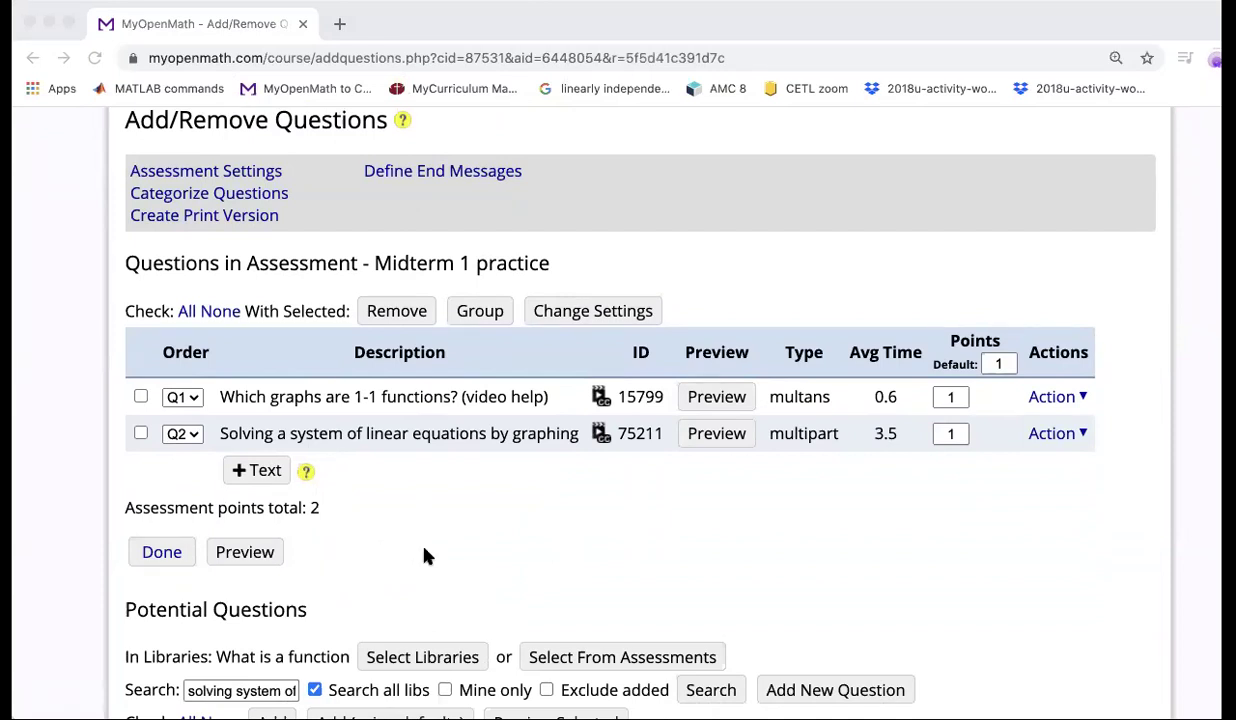
pyautogui.click(938, 566)
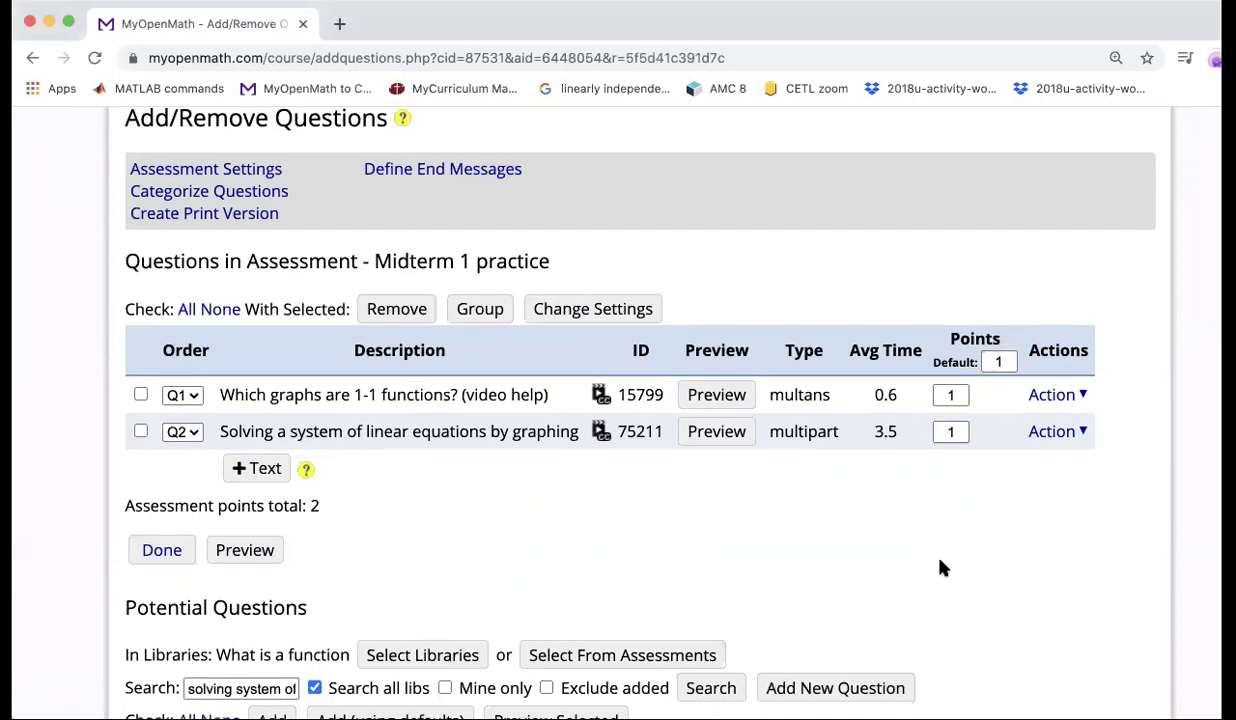
pyautogui.scroll(-3, 820, 555)
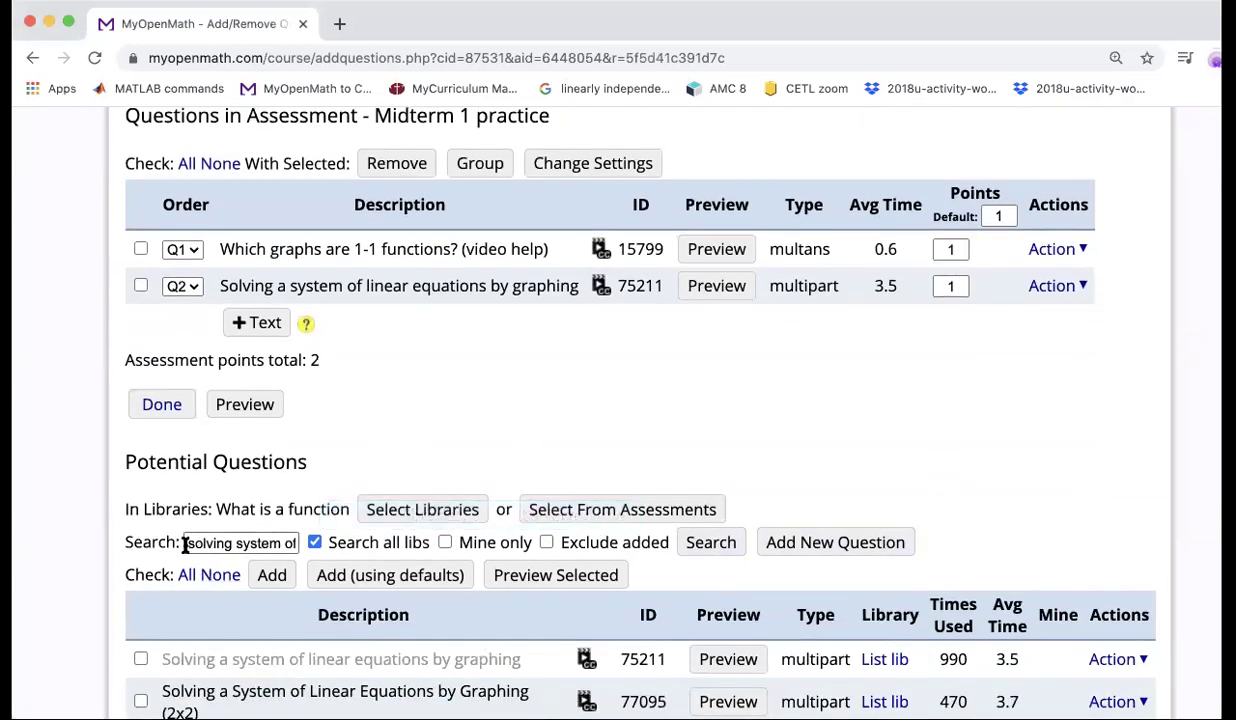
pyautogui.moveTo(187, 543); pyautogui.dragTo(314, 552)
pyautogui.write('507055')
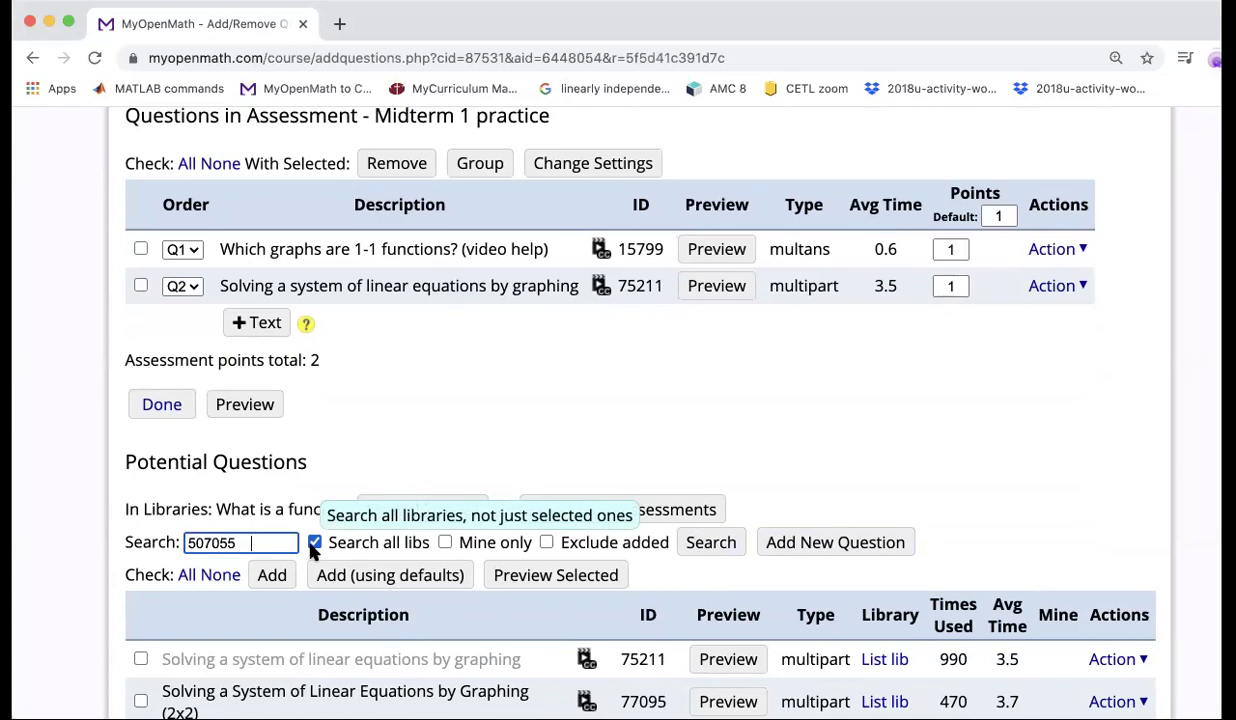
pyautogui.click(708, 542)
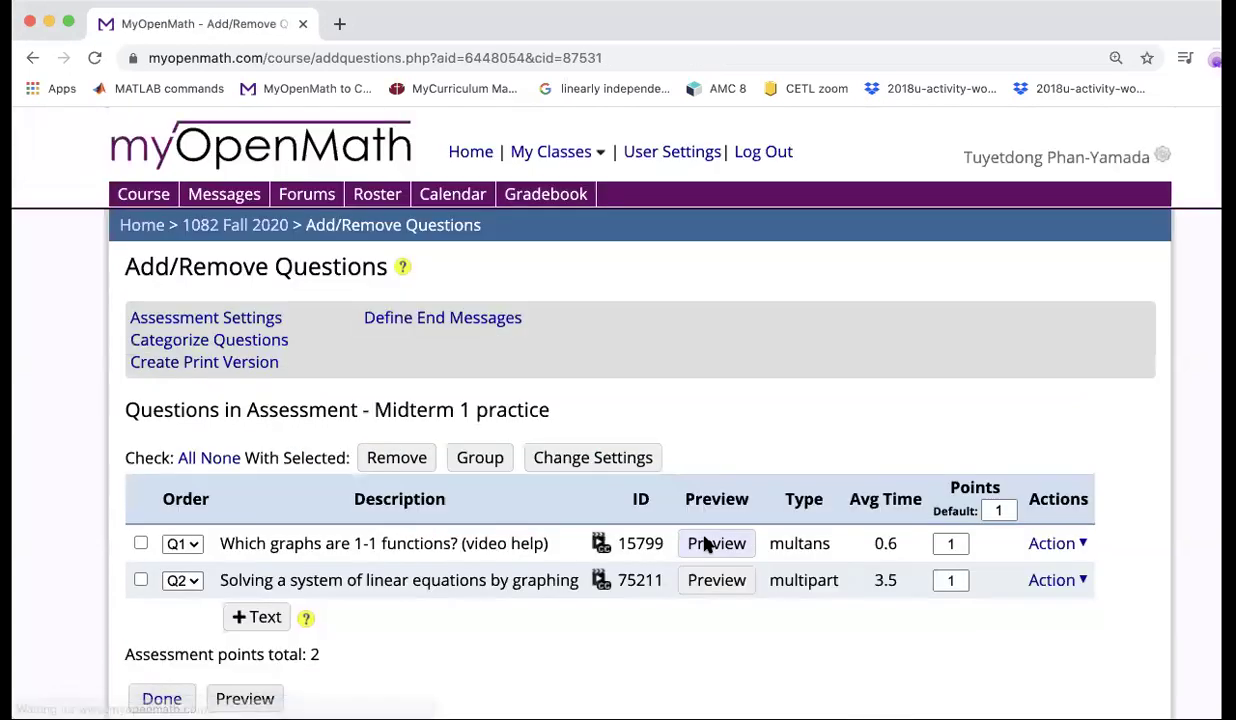
pyautogui.scroll(-2, 648, 645)
pyautogui.scroll(-3, 648, 645)
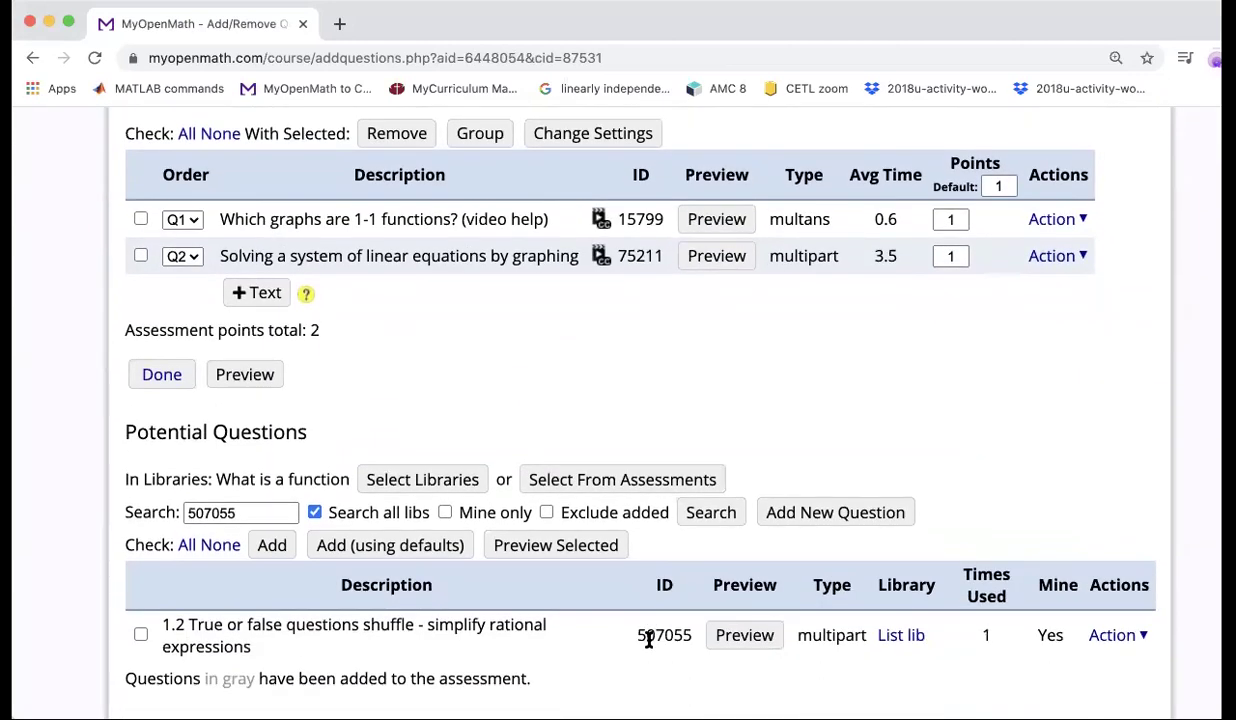
# Add the question "1.2 True or false questions shuffle - simplify rational expressions" to the assessment with the default settings
pyautogui.click(141, 637)
pyautogui.scroll(3, 474, 463)
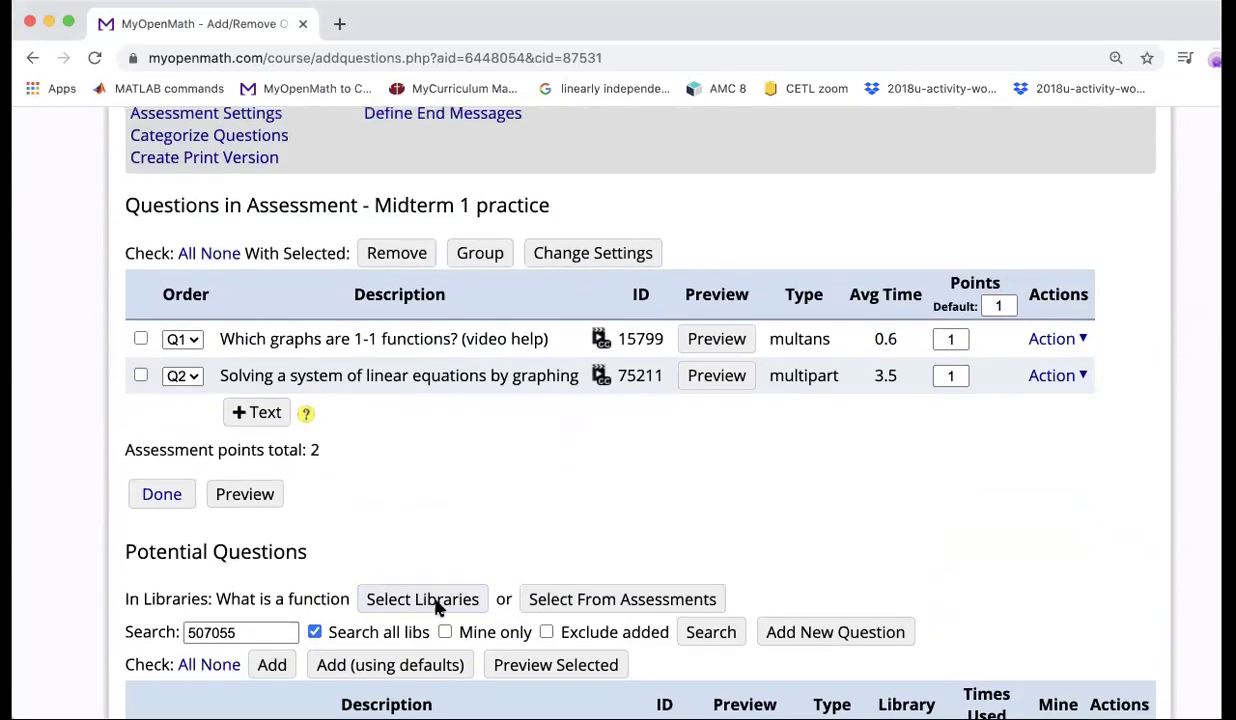
pyautogui.click(395, 664)
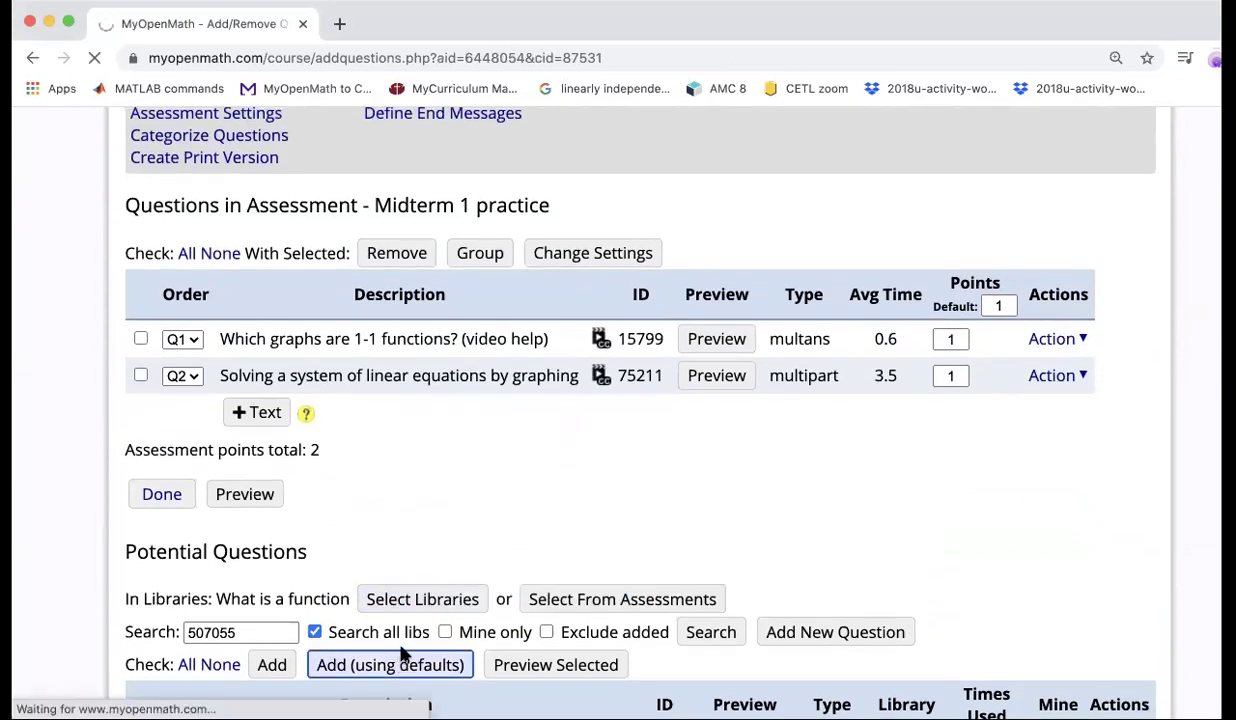
pyautogui.scroll(-3, 644, 522)
pyautogui.scroll(-6, 646, 524)
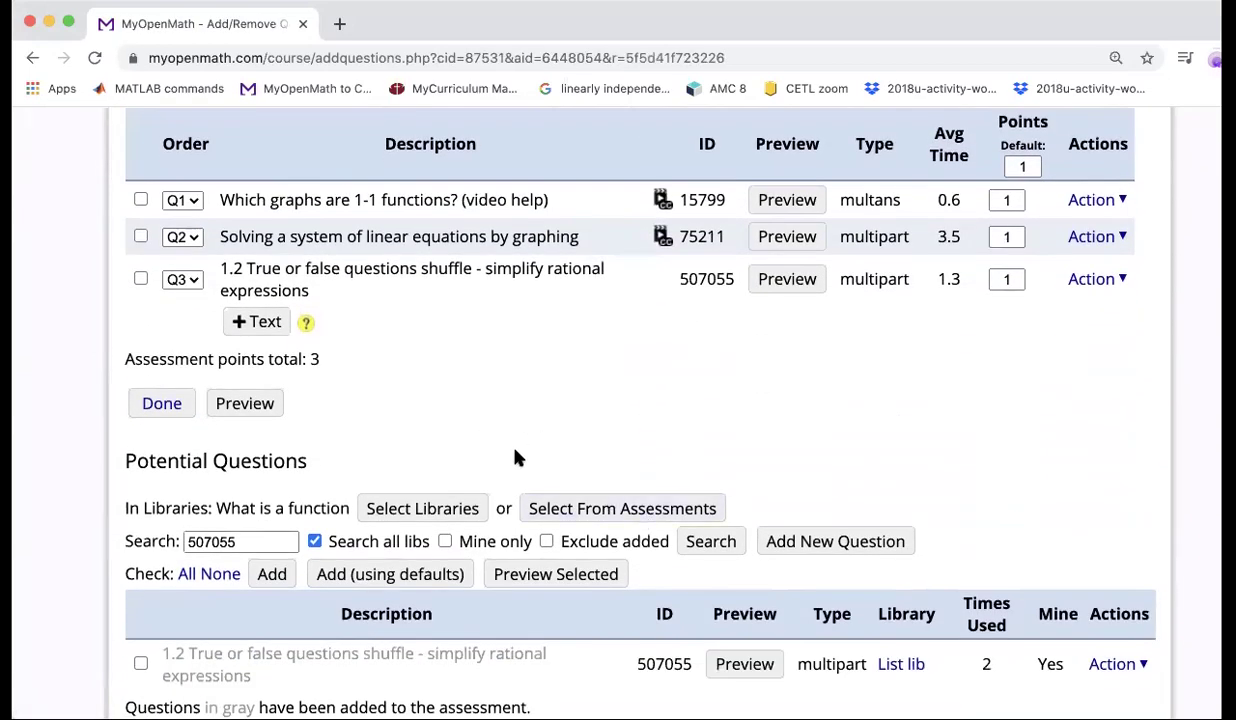
# Preview the whole Midterm 1 practice assessment, close the preview, and finish adding questions to return to the course page
pyautogui.click(262, 405)
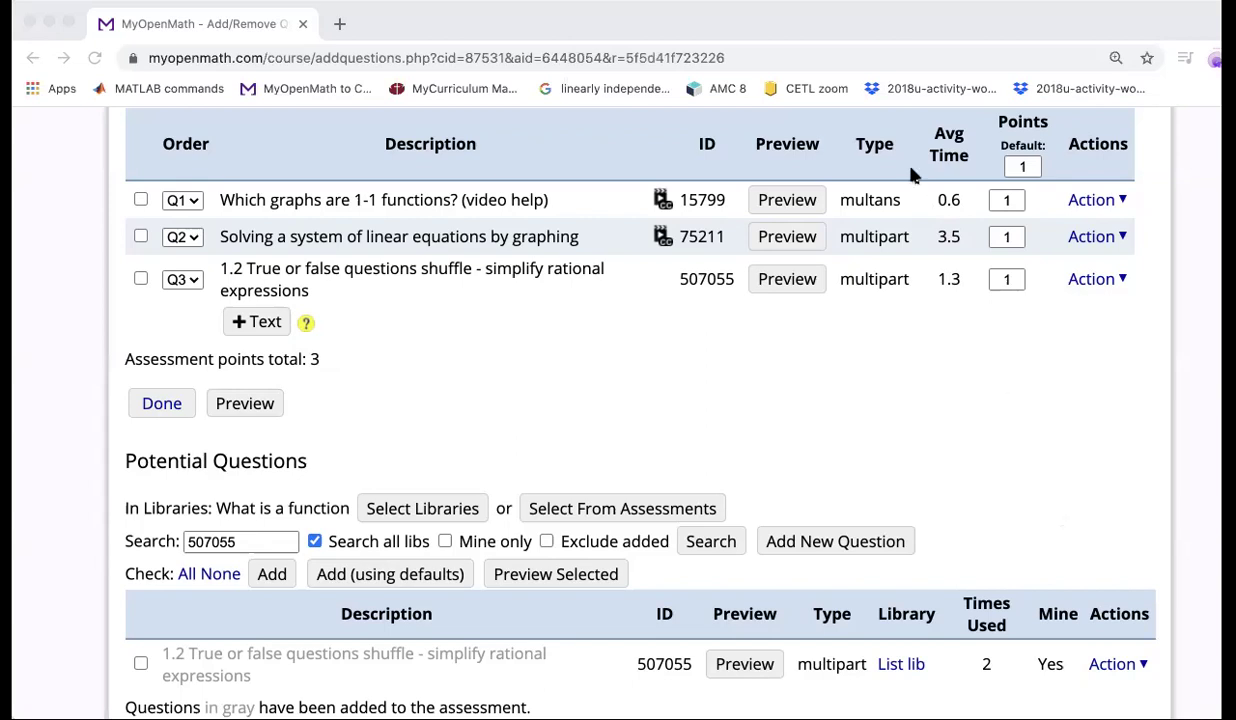
pyautogui.click(155, 403)
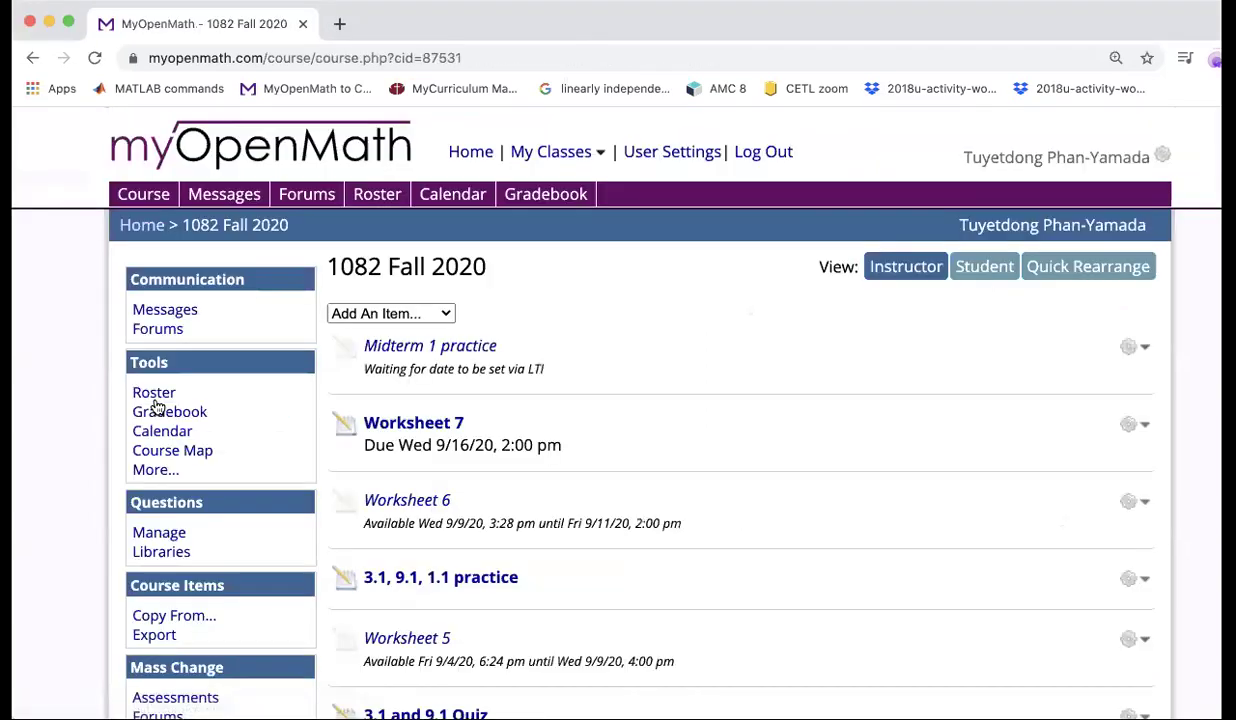